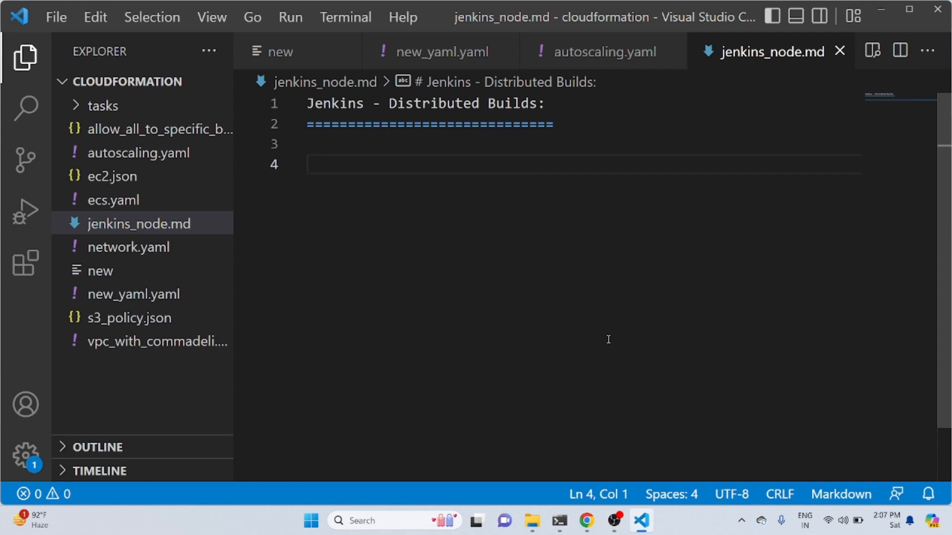
Start a list below the heading in jenkins_node.md with java, dotnet and php on separate lines
key("Return")
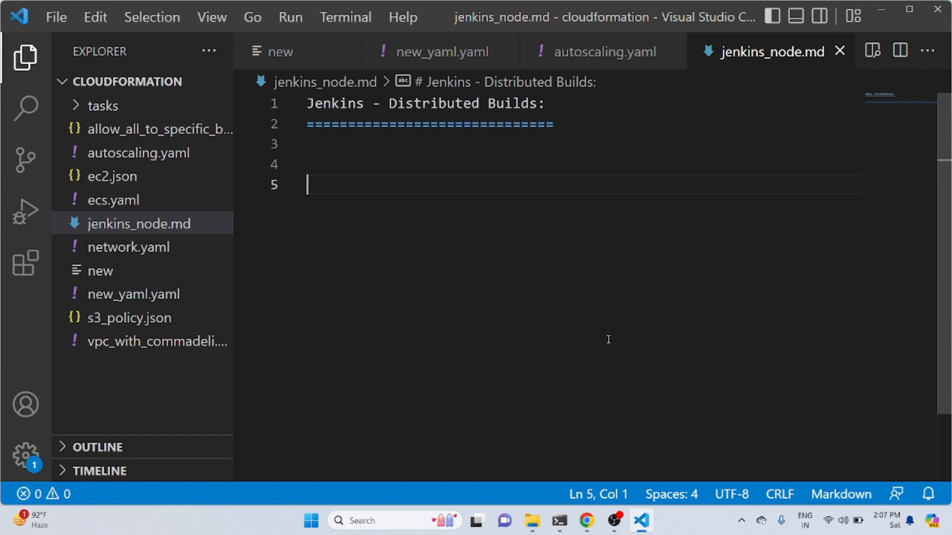
type("java")
key("Return")
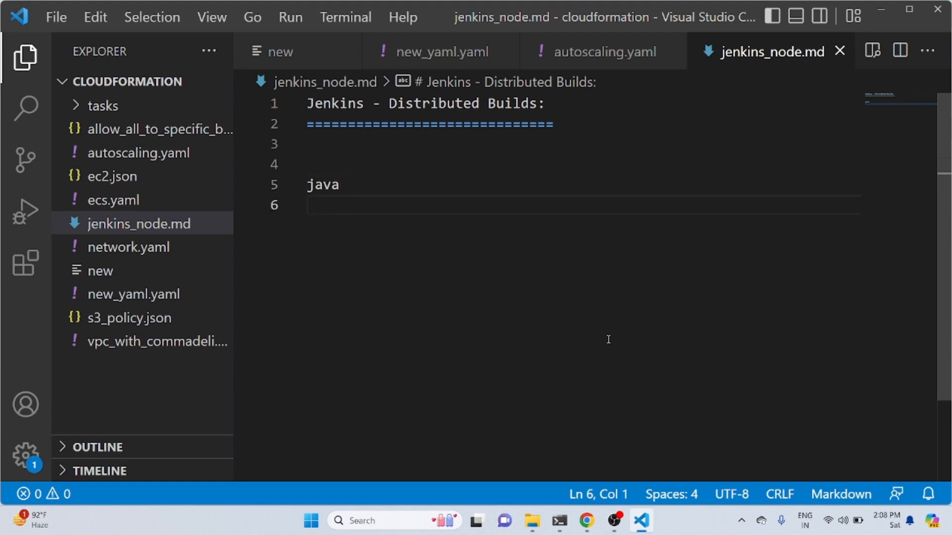
type(".")
key("BackSpace")
type("dotnet")
key("Return")
type("php")
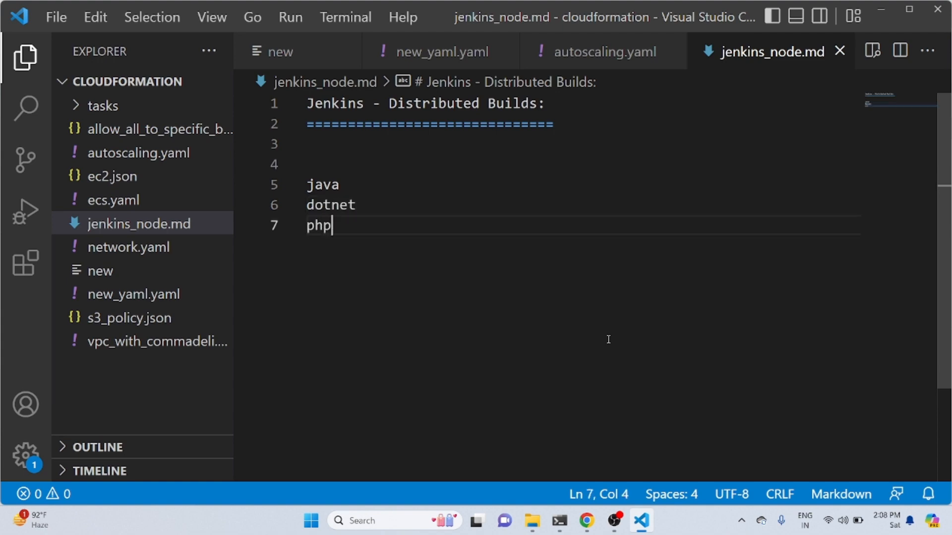
key("Return")
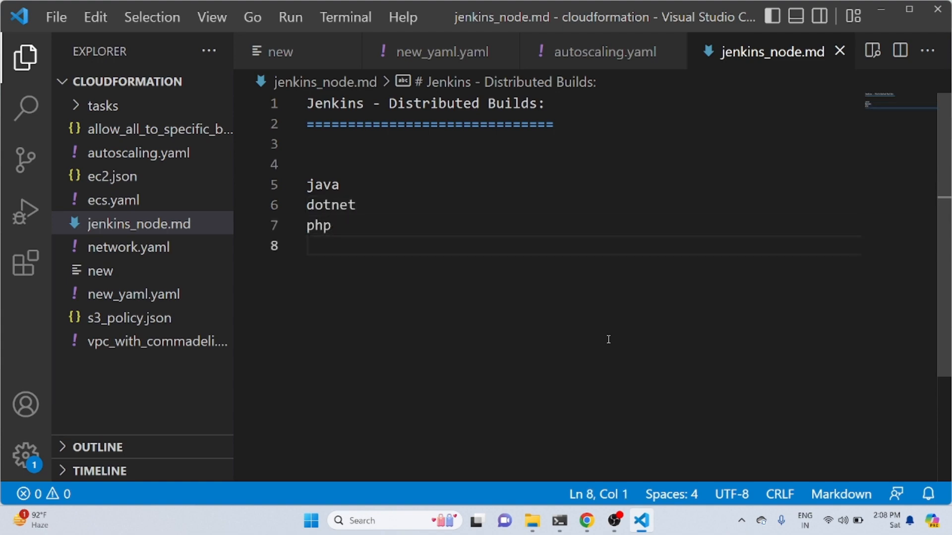
Add python and nodejs on separate lines below php, followed by blank lines
type("pyto")
key("BackSpace")
type("hi")
key("BackSpace")
type("on")
key("Return")
type("nodejs")
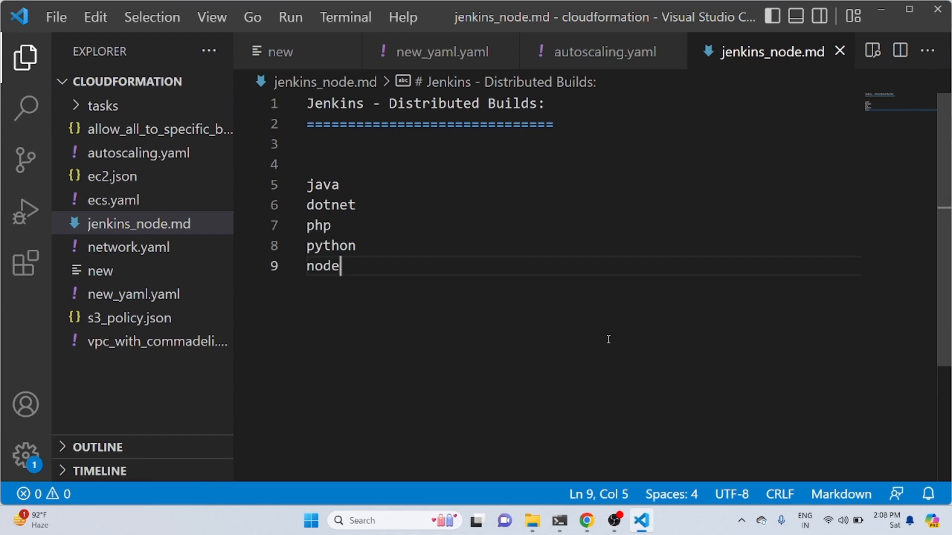
key("Return")
key("Return")
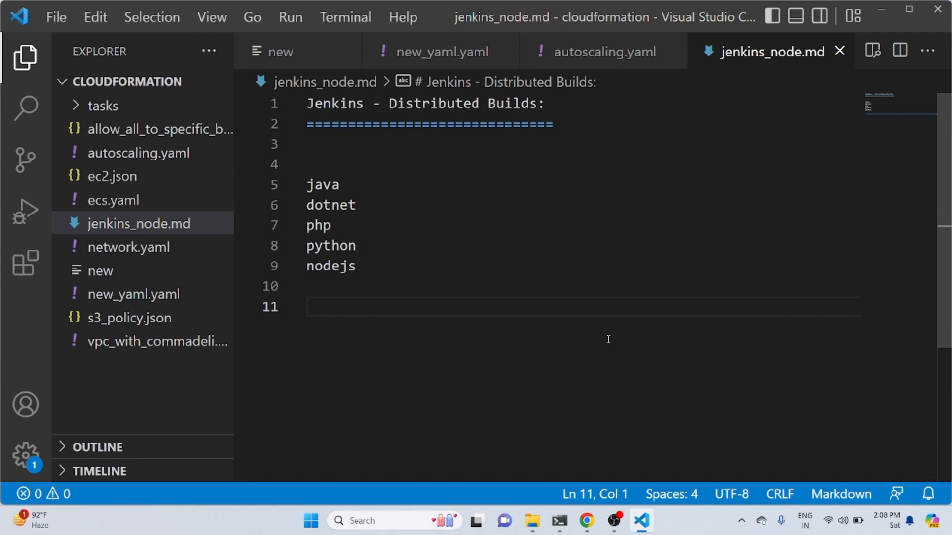
key("Return")
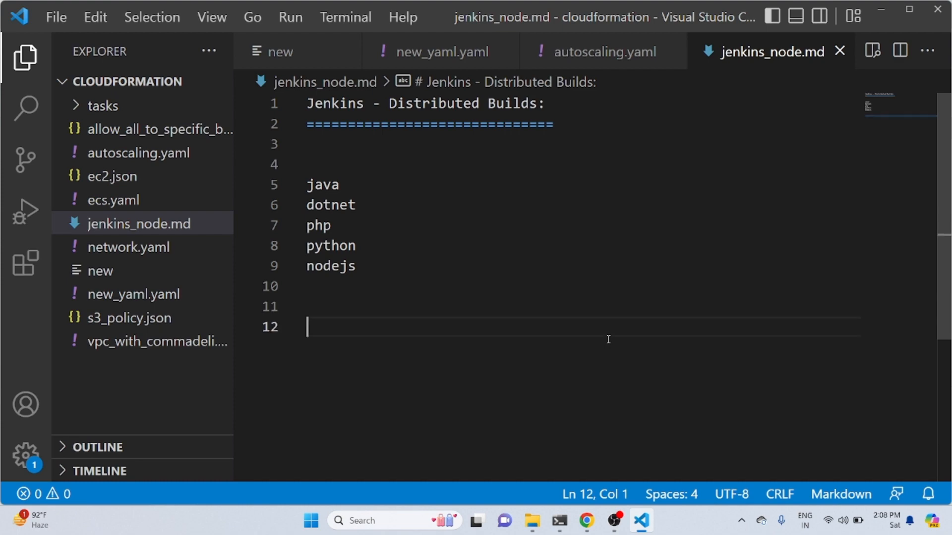
Switch to the draw.io diagram and place a square containing a text label reading "jenkins" and "master" on two lines
left_click(882, 10)
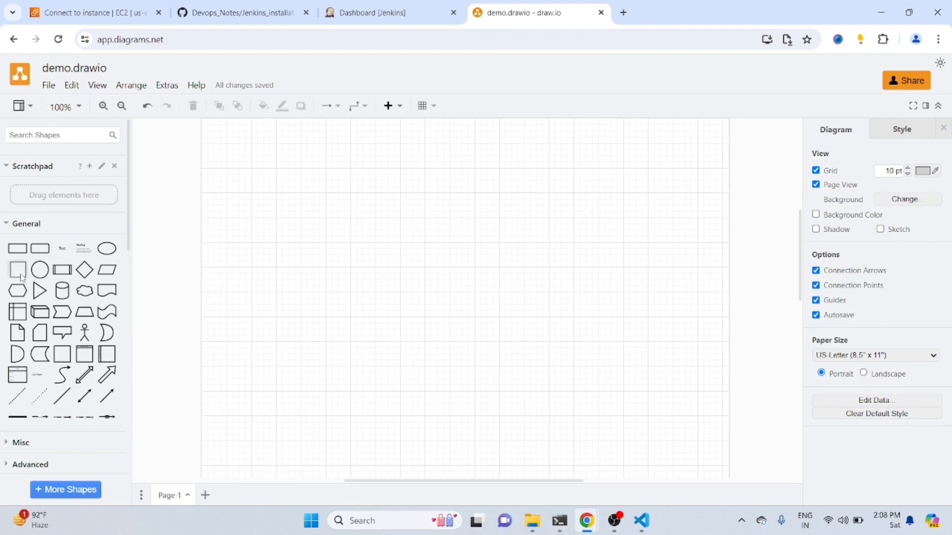
left_click_drag(22, 273, 294, 291)
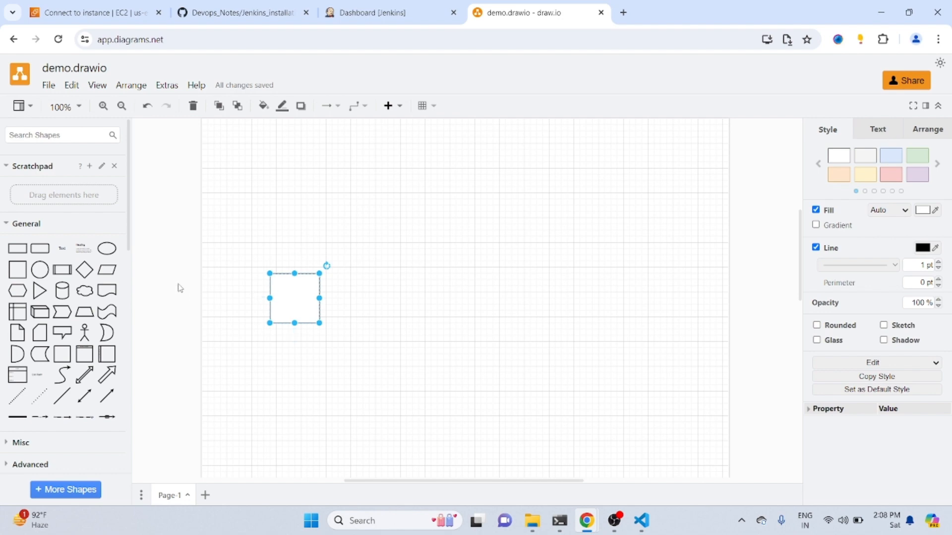
left_click_drag(69, 255, 285, 294)
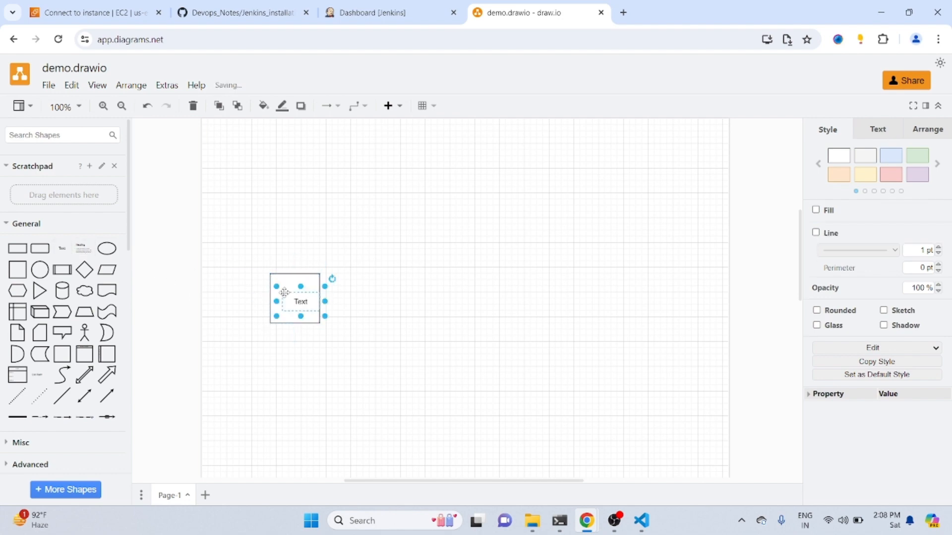
double_click(298, 299)
key("BackSpace")
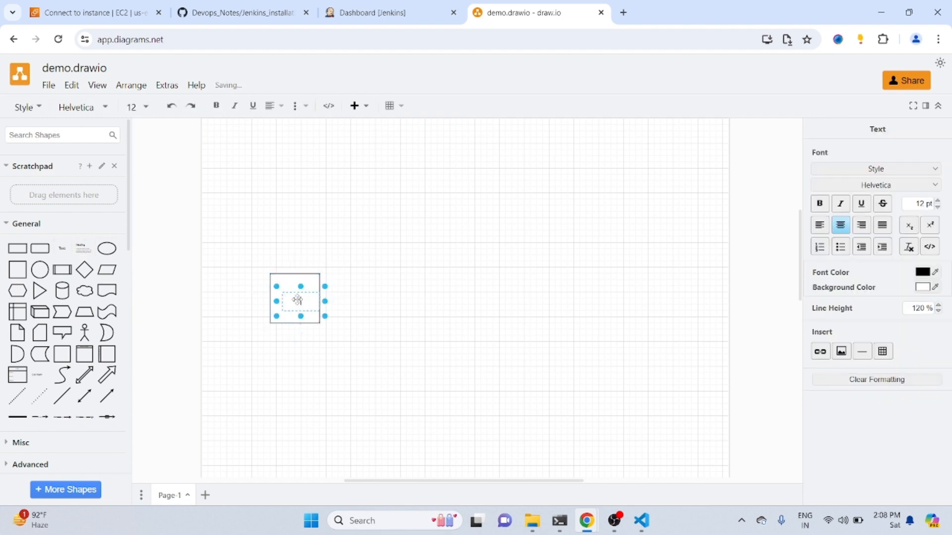
type("jenkins")
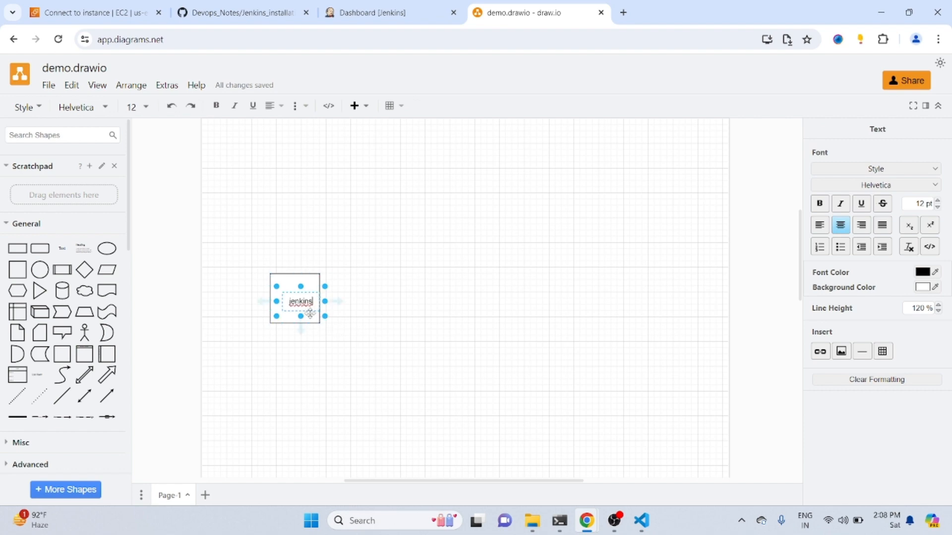
key("Return")
type("master")
left_click(412, 327)
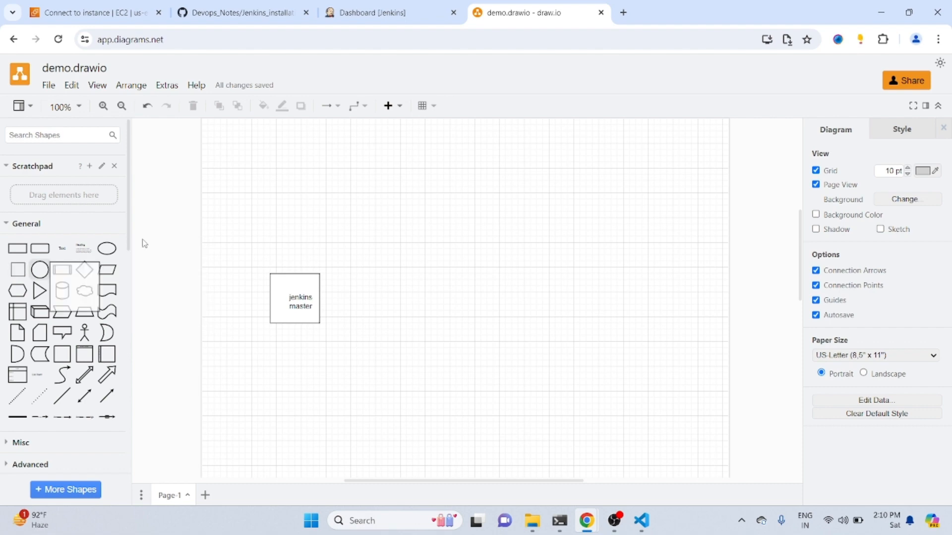
Add a second square to the upper right of the jenkins master square, with a text label "java, maven" inside
left_click_drag(145, 243, 496, 194)
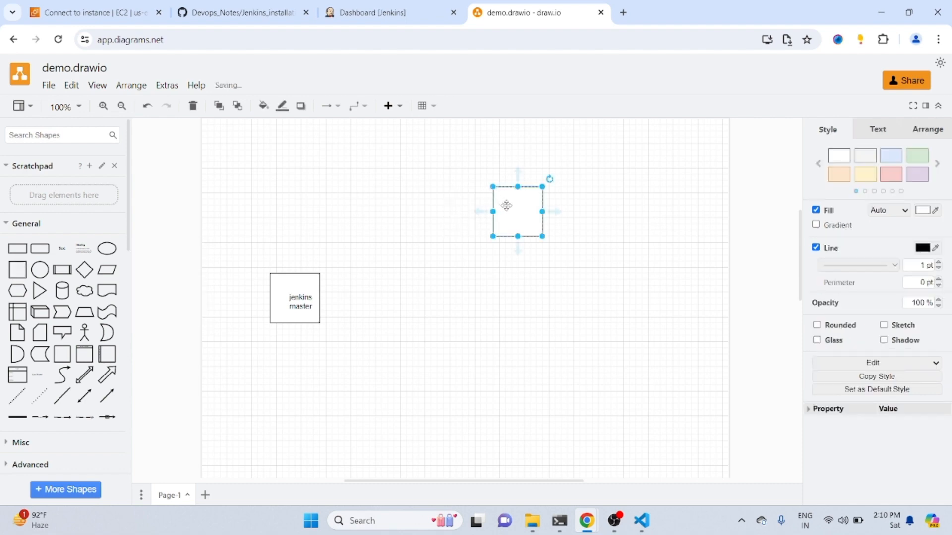
double_click(506, 205)
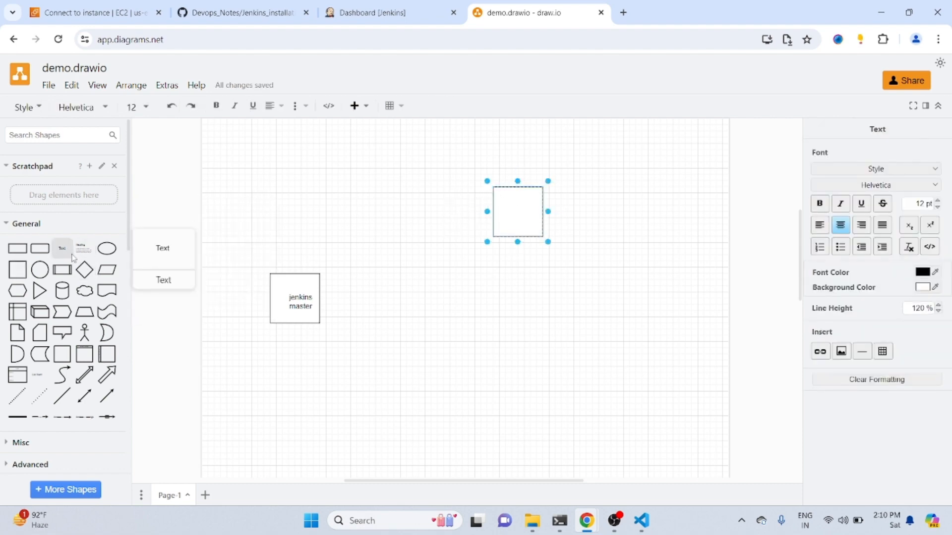
left_click_drag(73, 258, 504, 207)
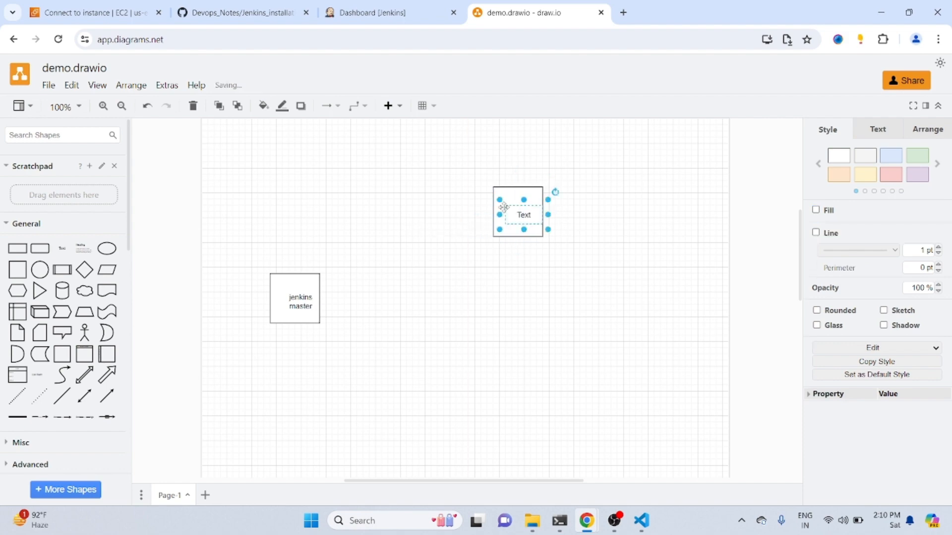
double_click(525, 215)
key("BackSpace")
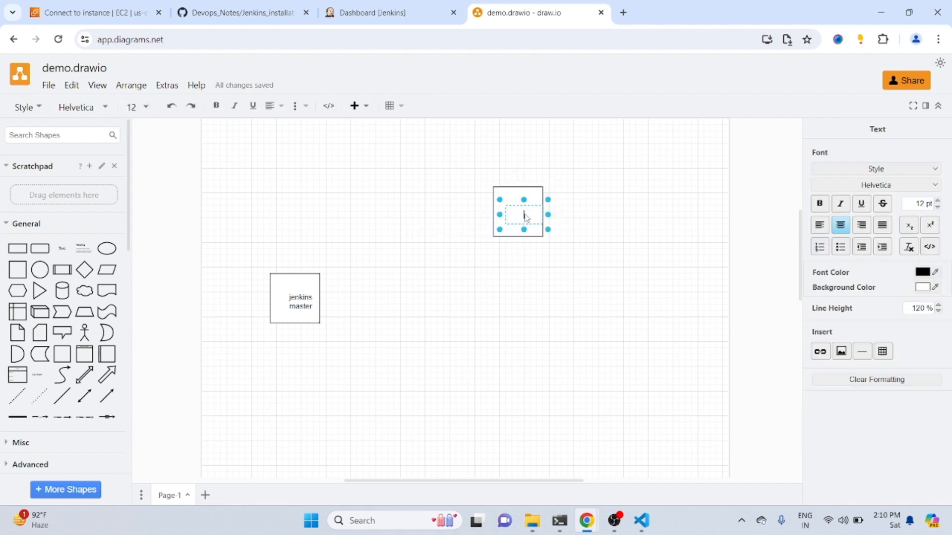
type("java, maven")
left_click(554, 268)
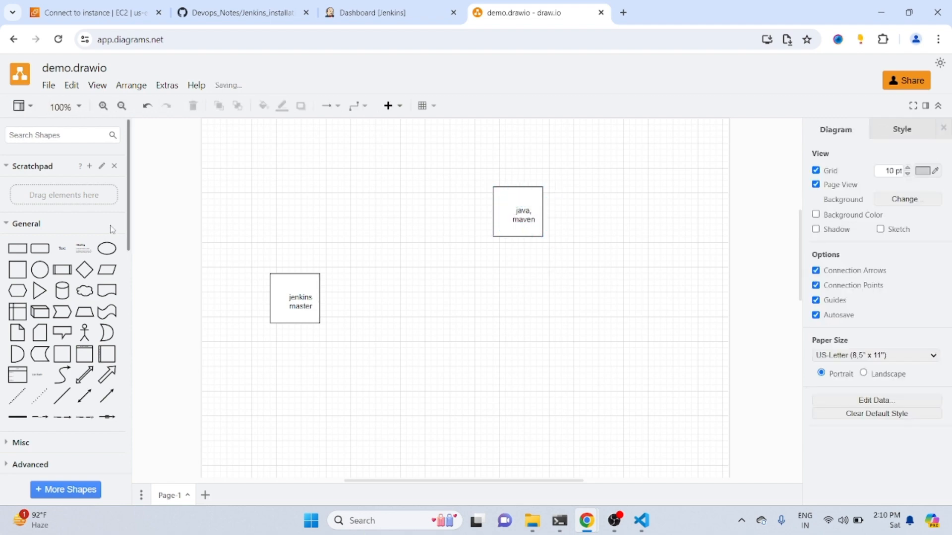
Add a square below the java, maven square and label it "dotnet"
left_click_drag(20, 273, 511, 277)
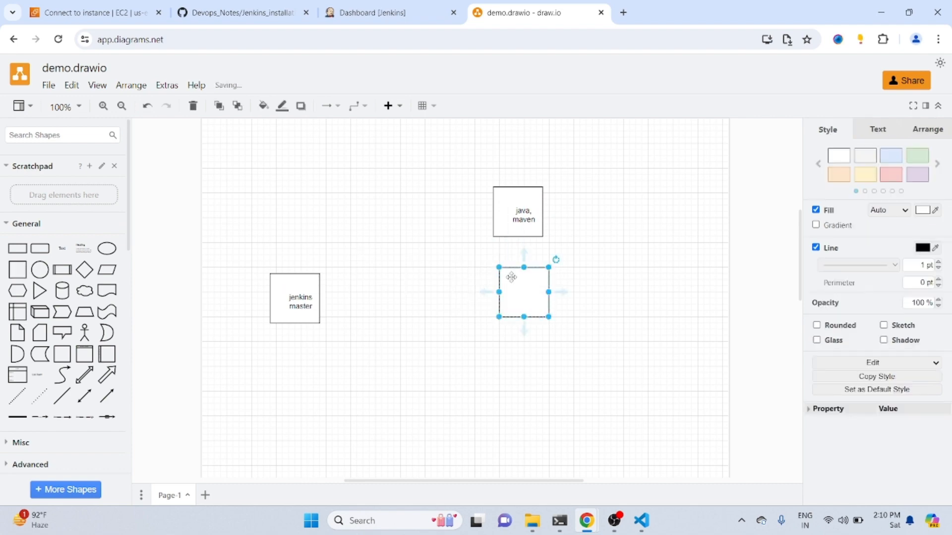
double_click(511, 278)
type("dotnet")
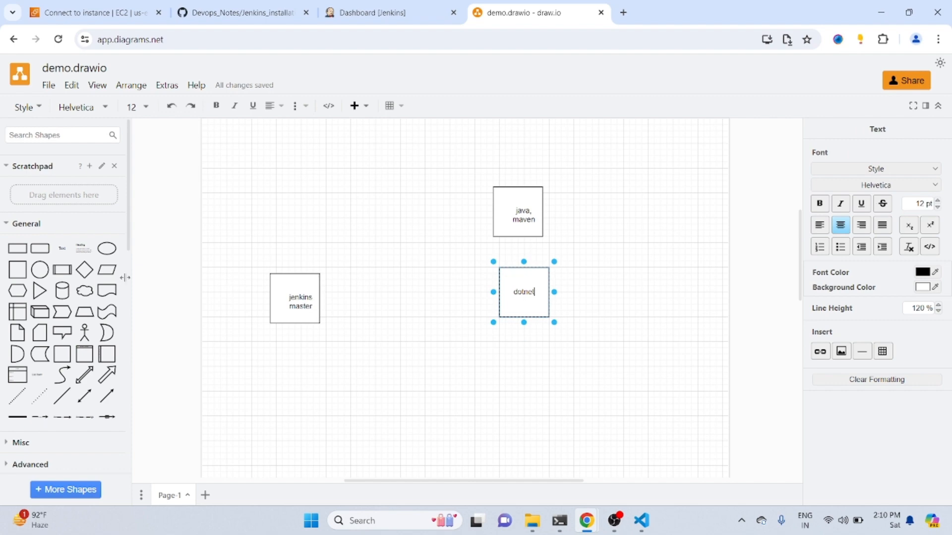
Add a square below the dotnet square and label it "nodejs"
left_click_drag(19, 272, 512, 365)
double_click(532, 384)
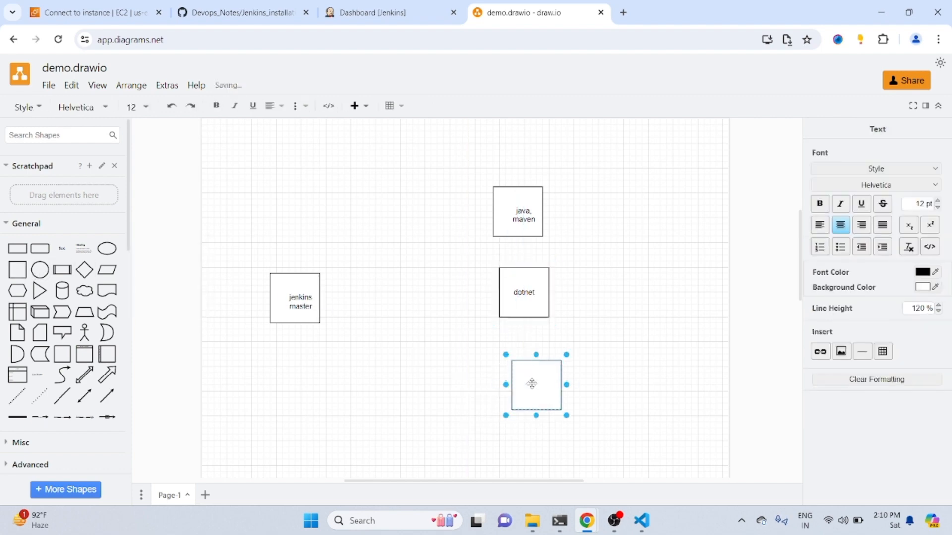
type("nodejs")
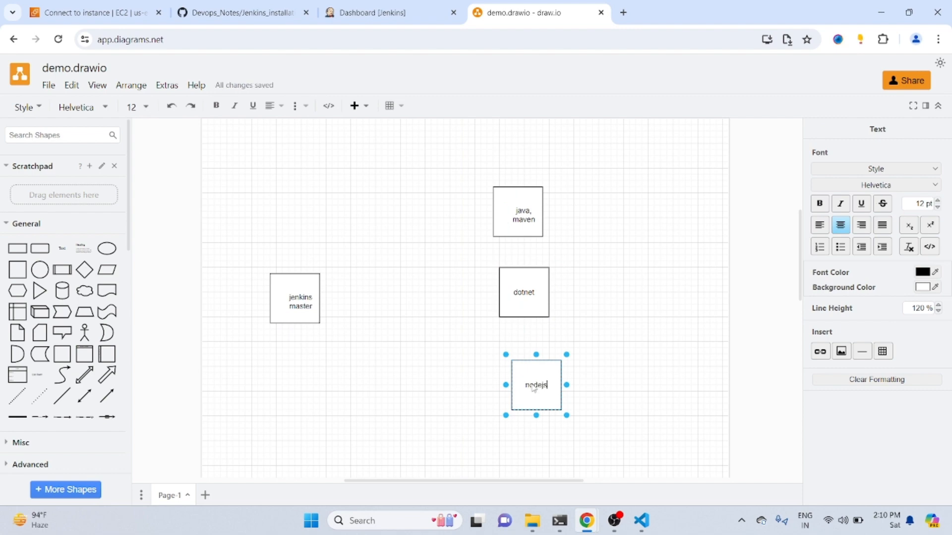
left_click(629, 393)
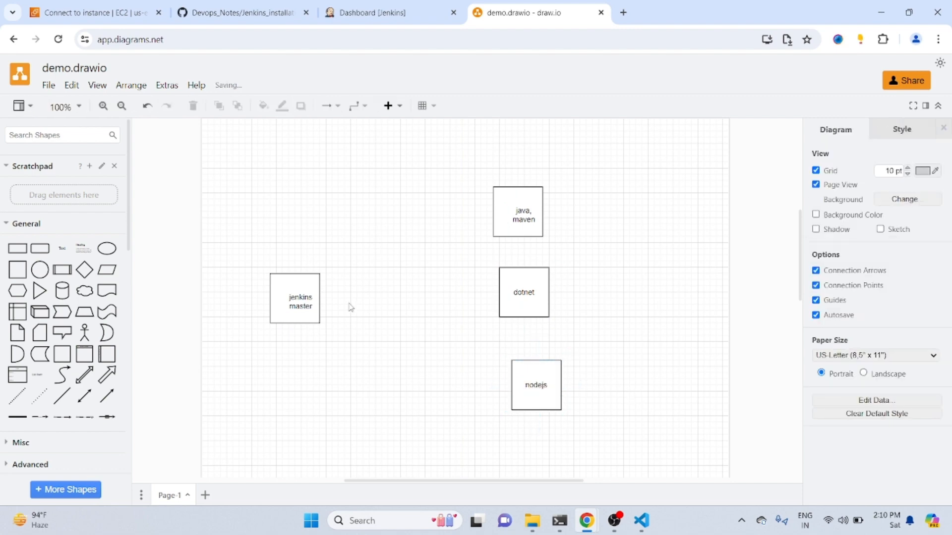
Narrow the jenkins master text label from its right edge so it fits inside its square
mouse_move(330, 302)
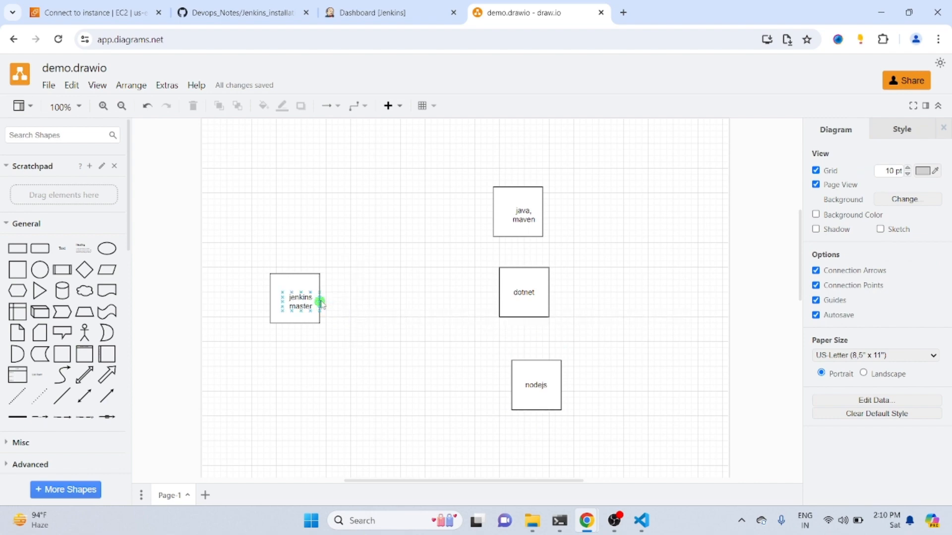
left_click(321, 303)
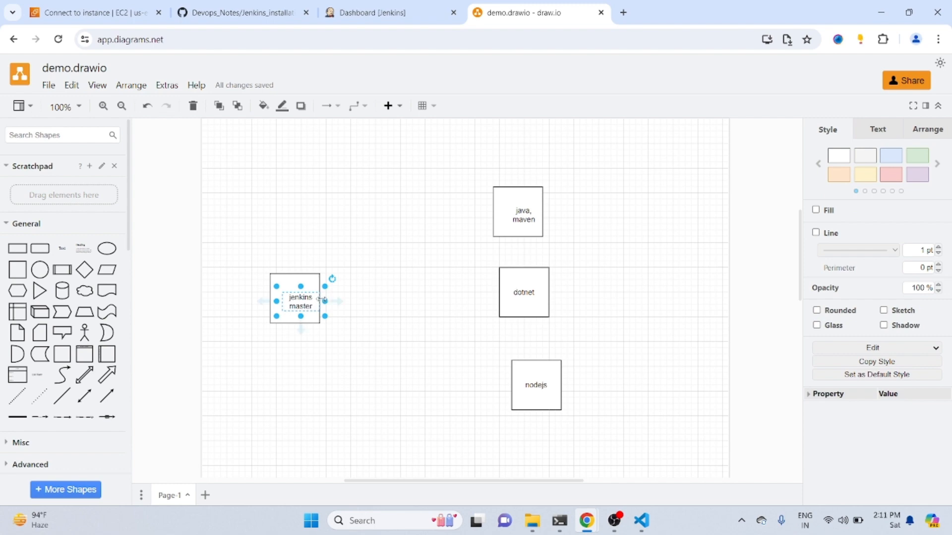
left_click_drag(321, 300, 321, 298)
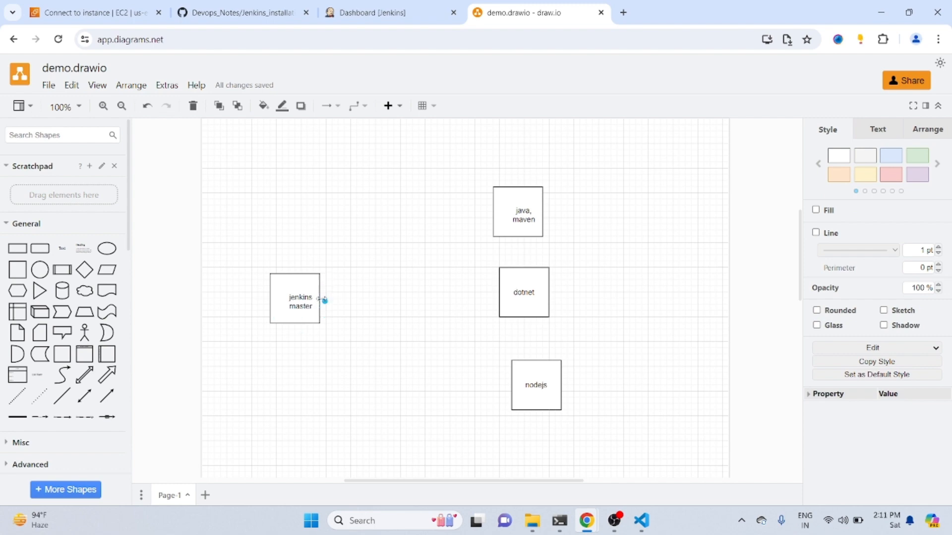
left_click_drag(322, 300, 327, 268)
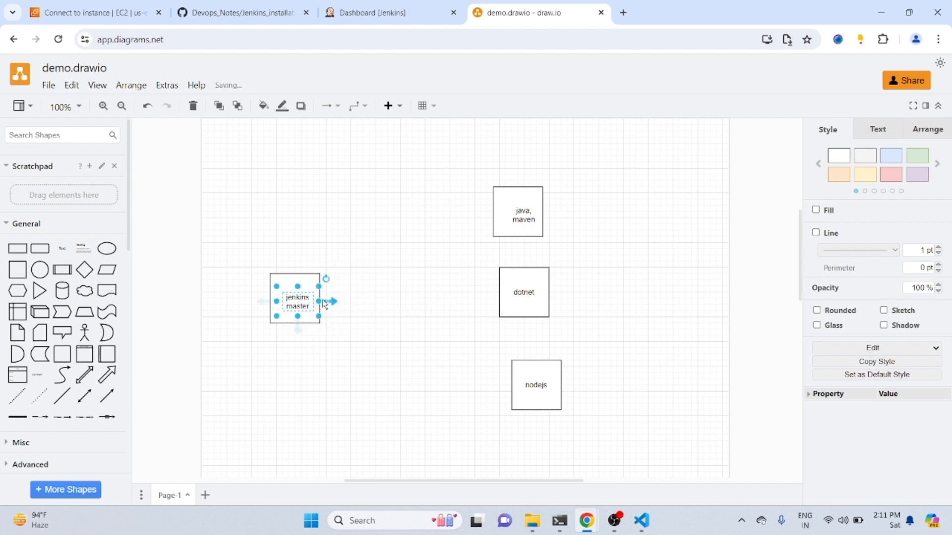
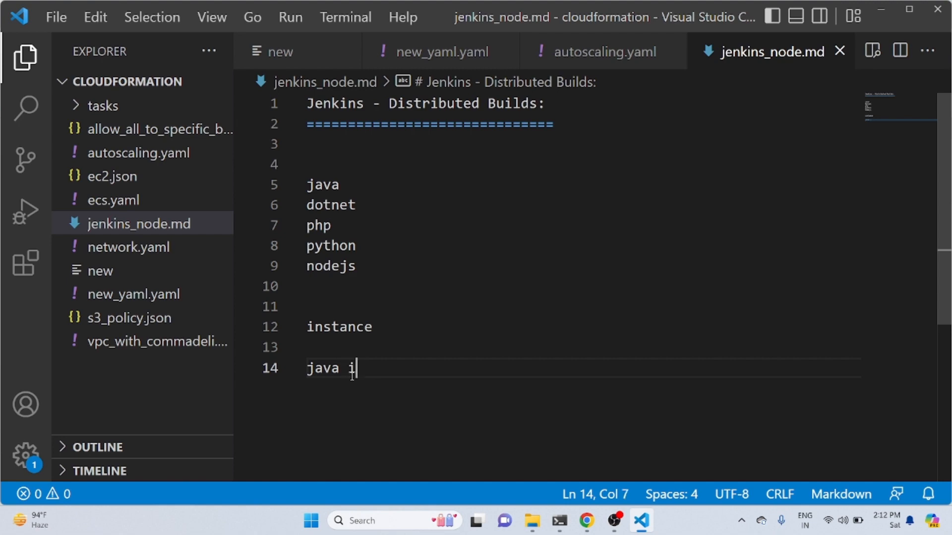
Complete the note on line 14 so it reads "java installed in node server" and start a new line below
type("in ")
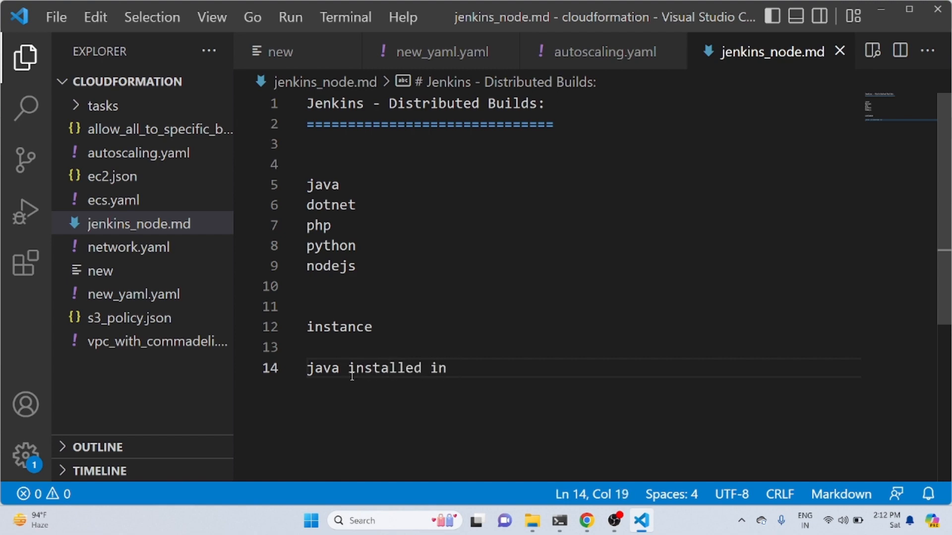
type("node server")
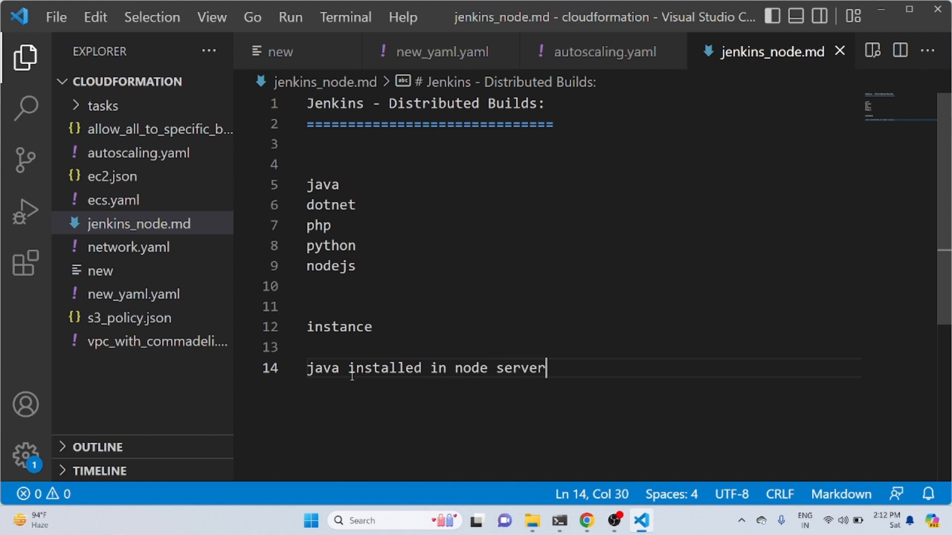
key("Return")
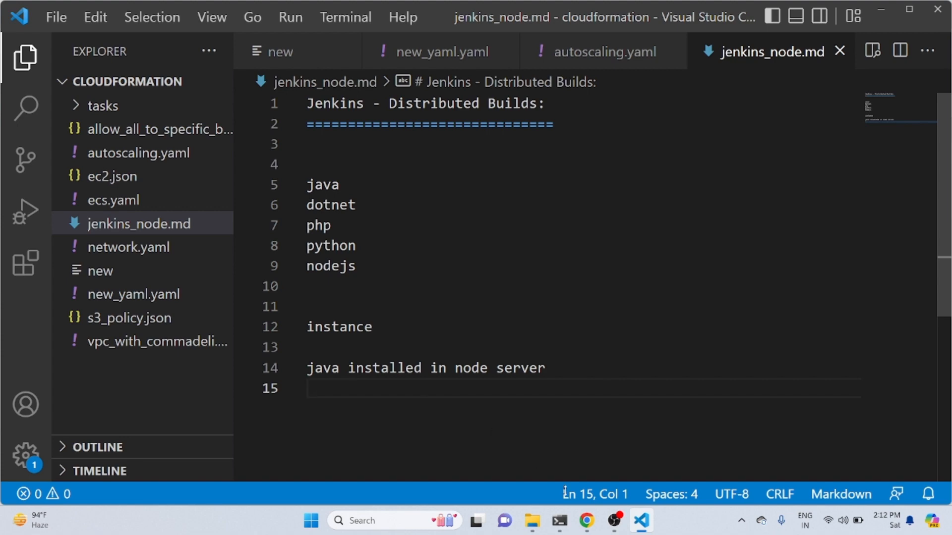
Switch to Chrome, look at the Jenkins dashboard, and bring up the list of EC2 instances in the AWS console
mouse_move(586, 527)
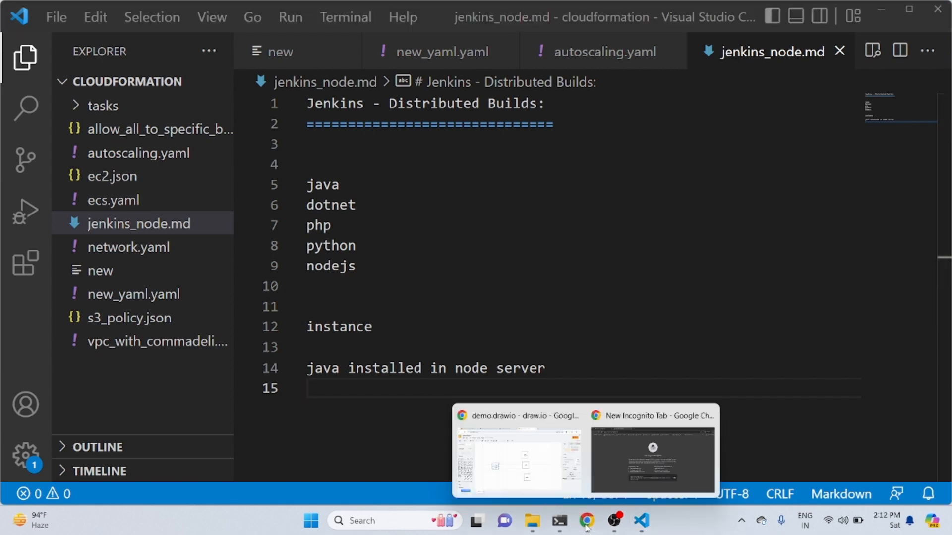
left_click(632, 471)
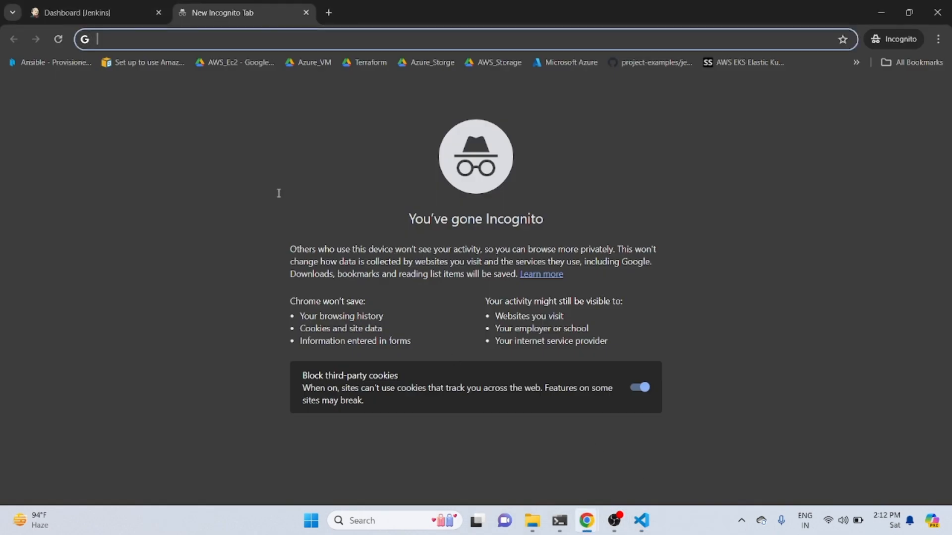
left_click(90, 13)
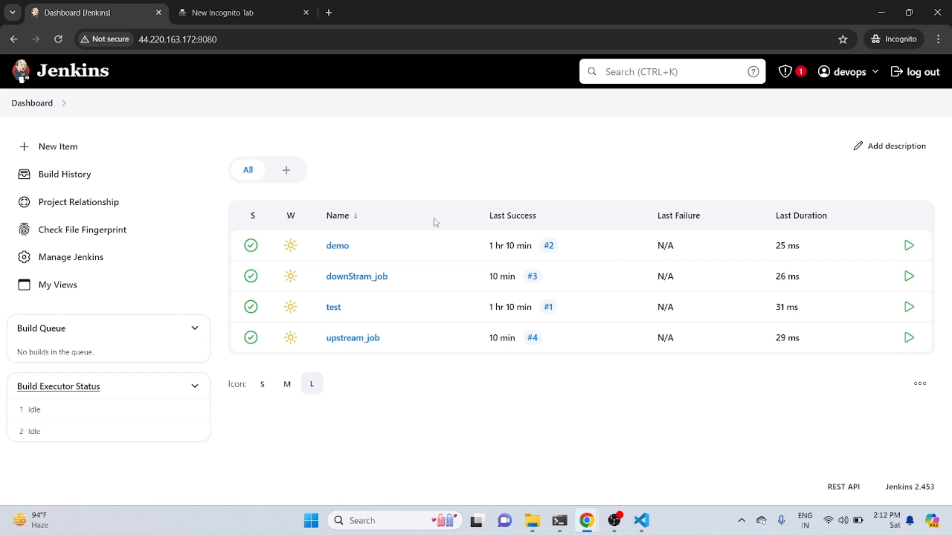
mouse_move(584, 529)
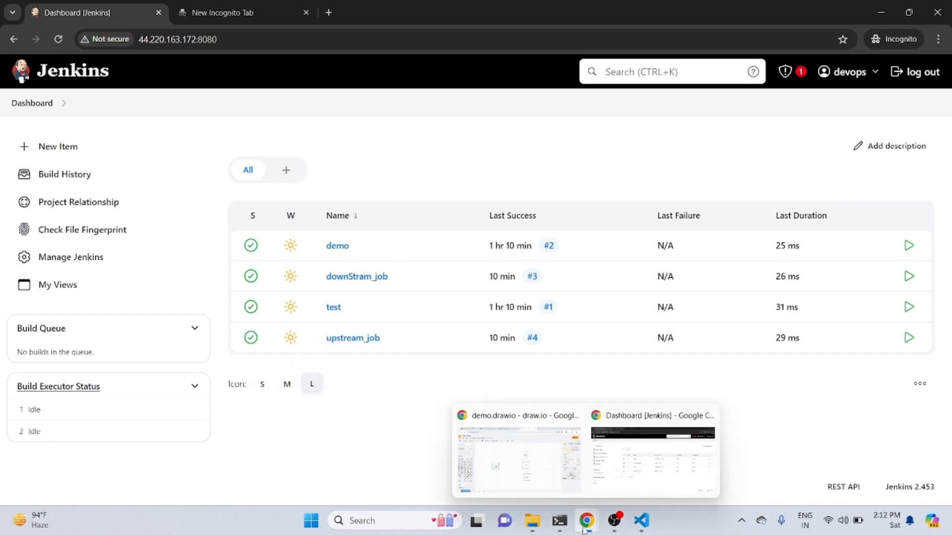
left_click(513, 429)
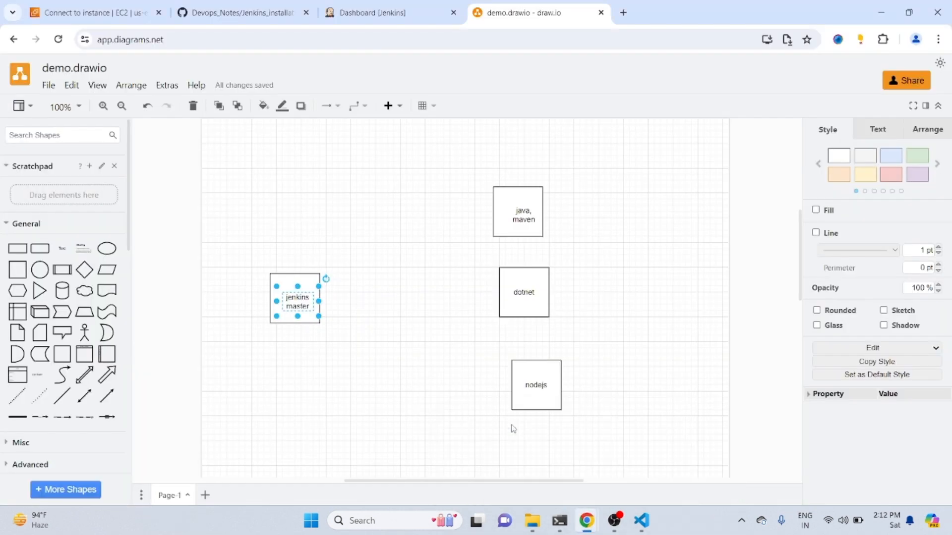
left_click(102, 14)
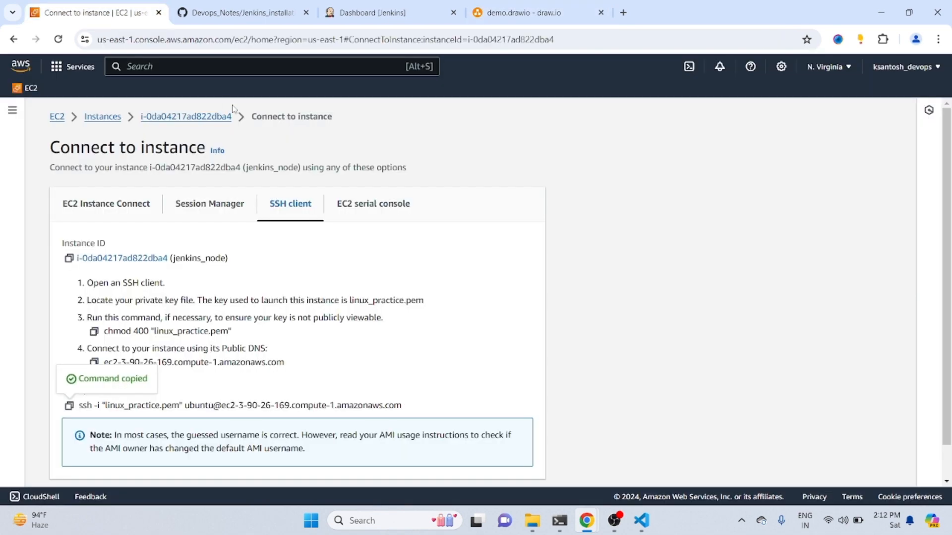
left_click(108, 119)
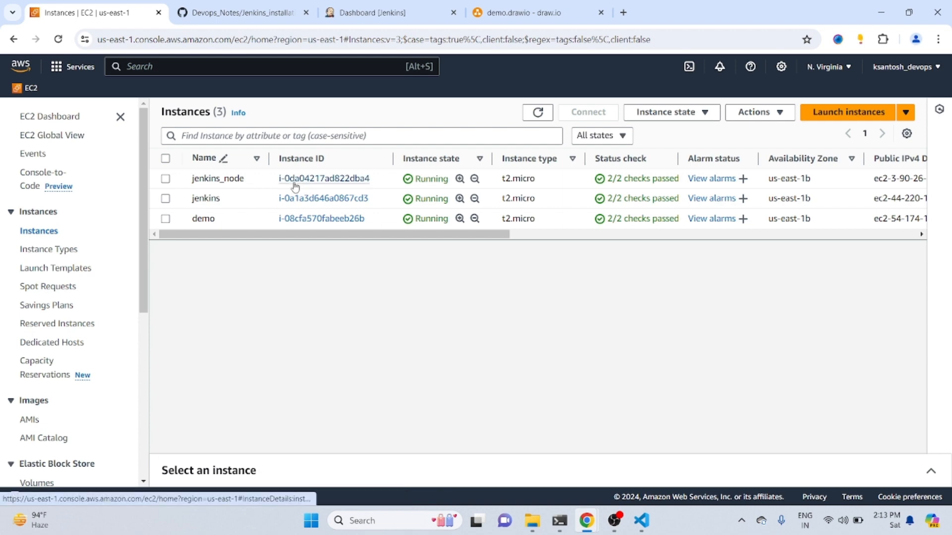
Switch to the terminal and run sudo apt update in the node1 session
left_click(559, 520)
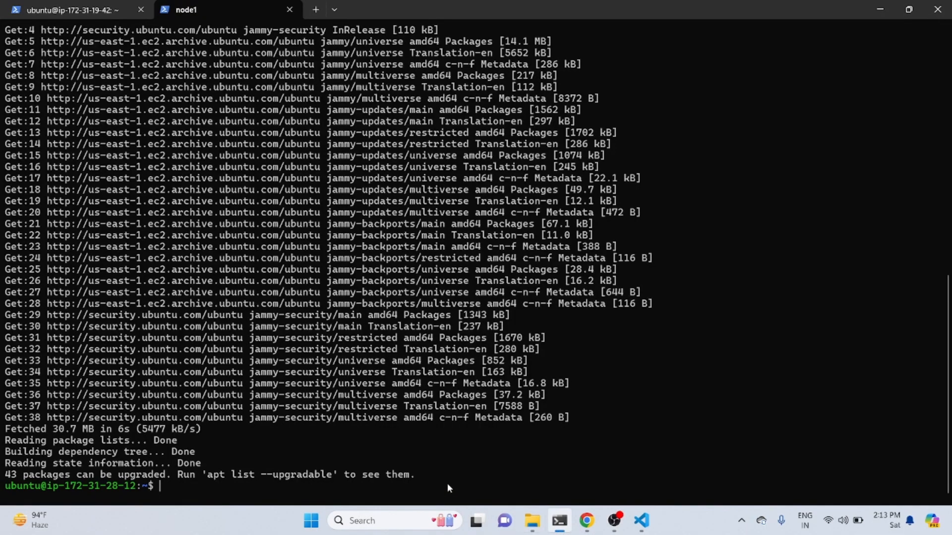
type("sudo apt update")
key("Return")
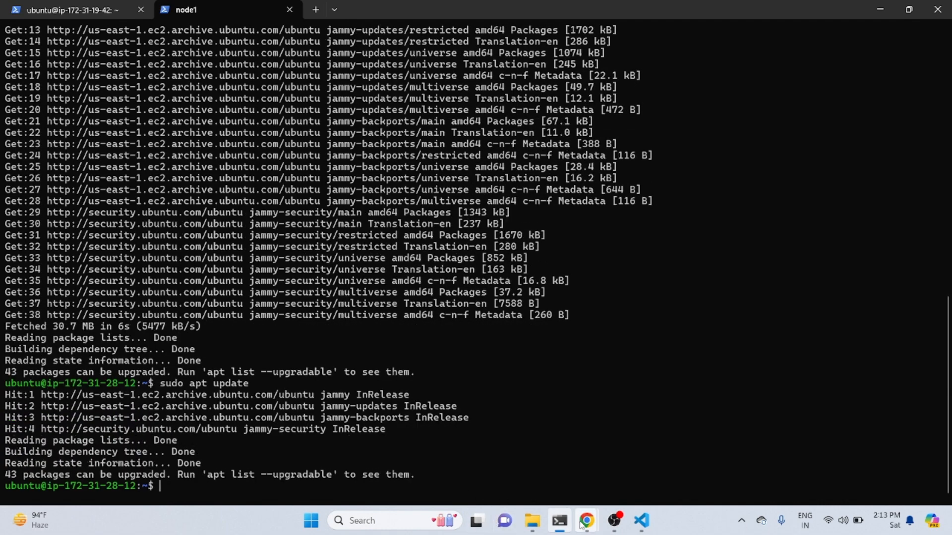
Copy the command "sudo apt install openjdk-17-jdk -y" from Jenkins_installation.md on GitHub and run it in the node1 terminal
mouse_move(582, 526)
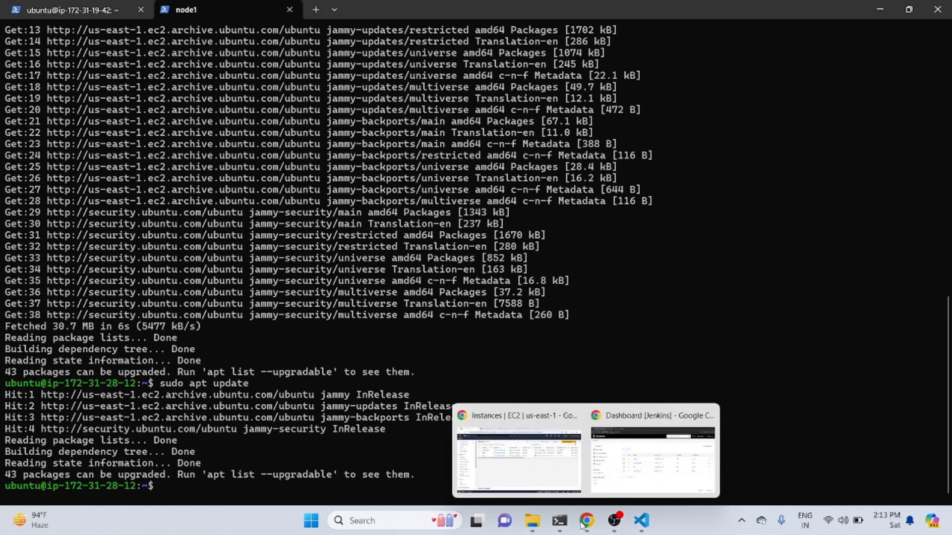
left_click(531, 462)
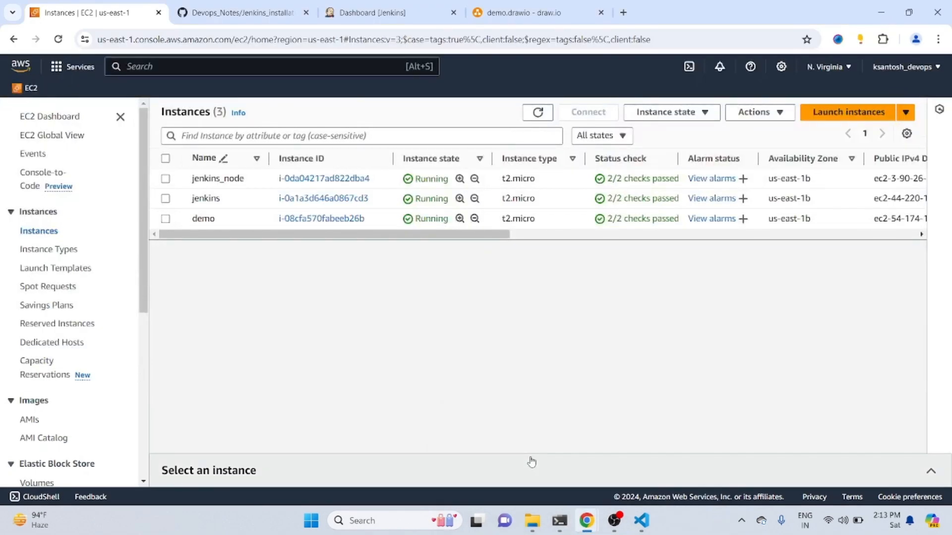
left_click(238, 12)
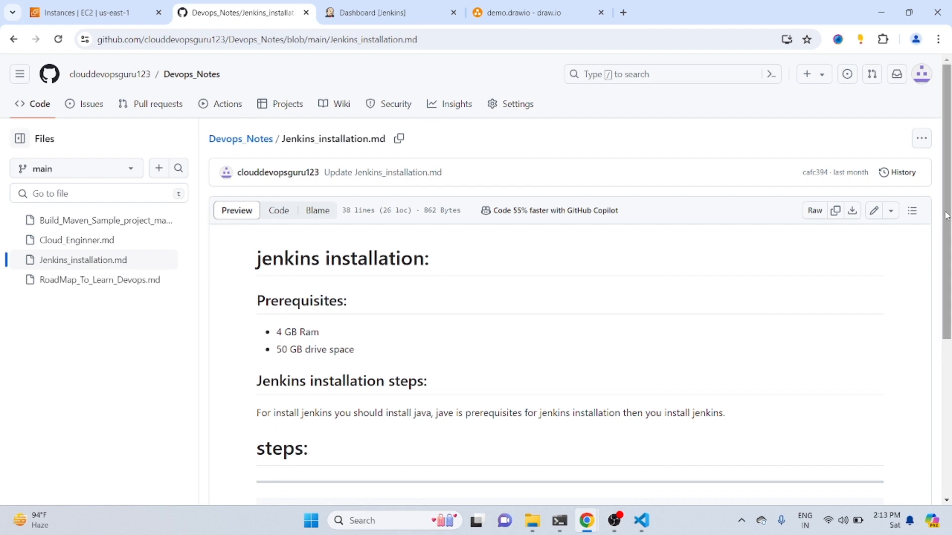
scroll(710, 335, "down", 5)
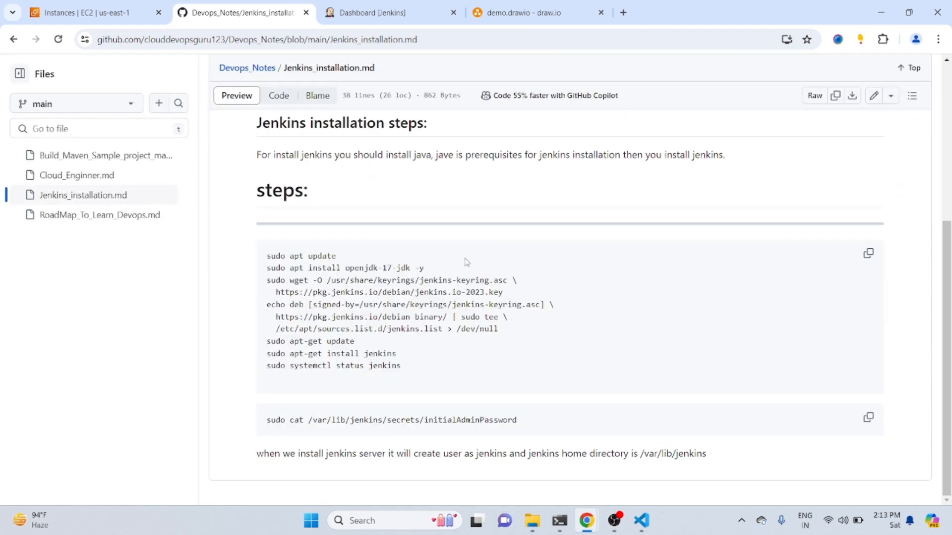
left_click_drag(427, 268, 268, 272)
key("ctrl+c")
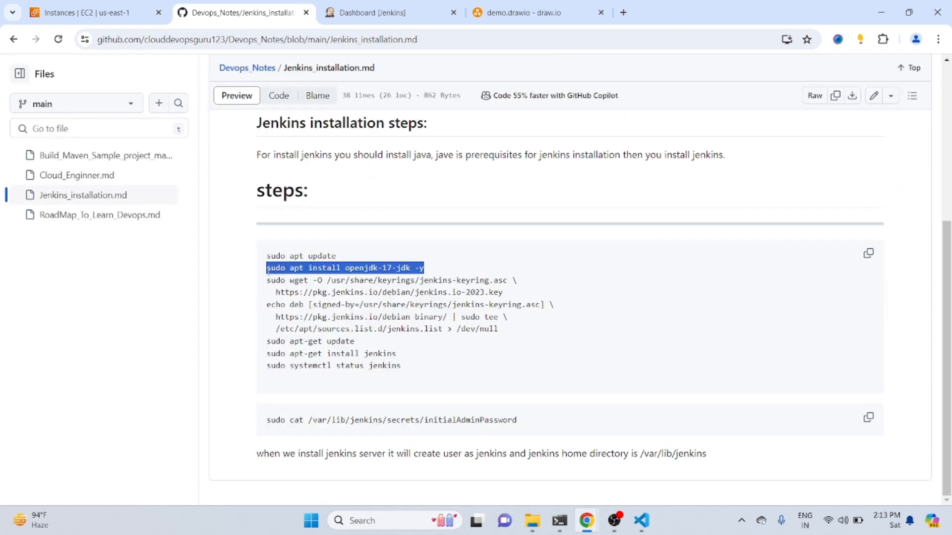
left_click(559, 518)
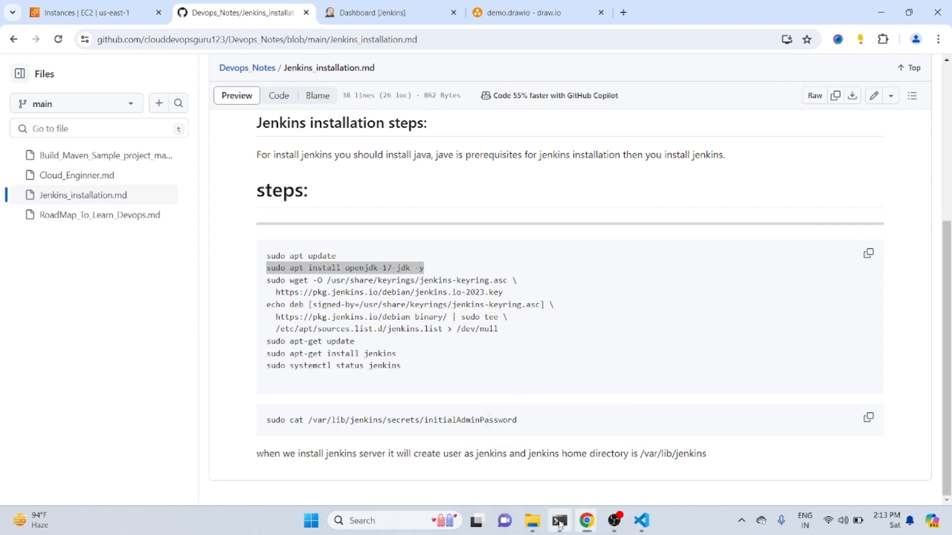
key("ctrl+v")
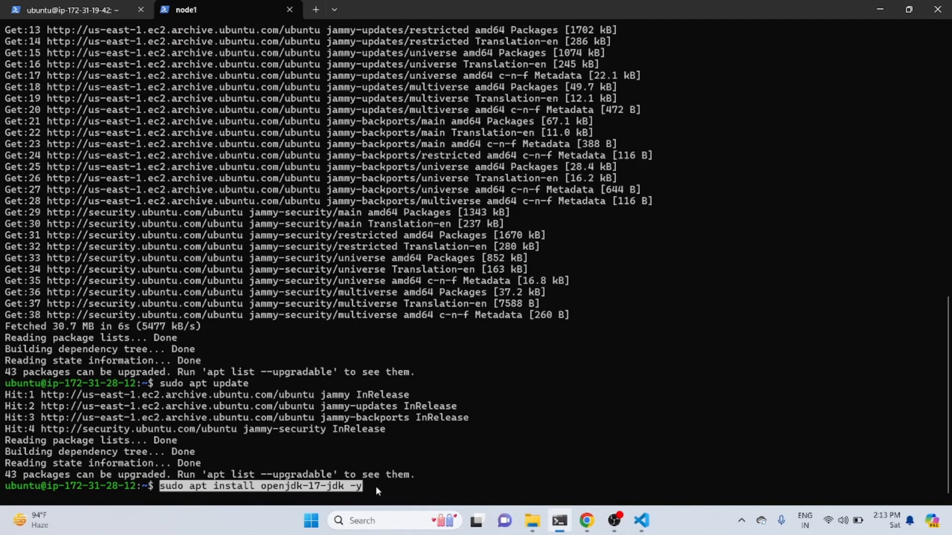
key("Return")
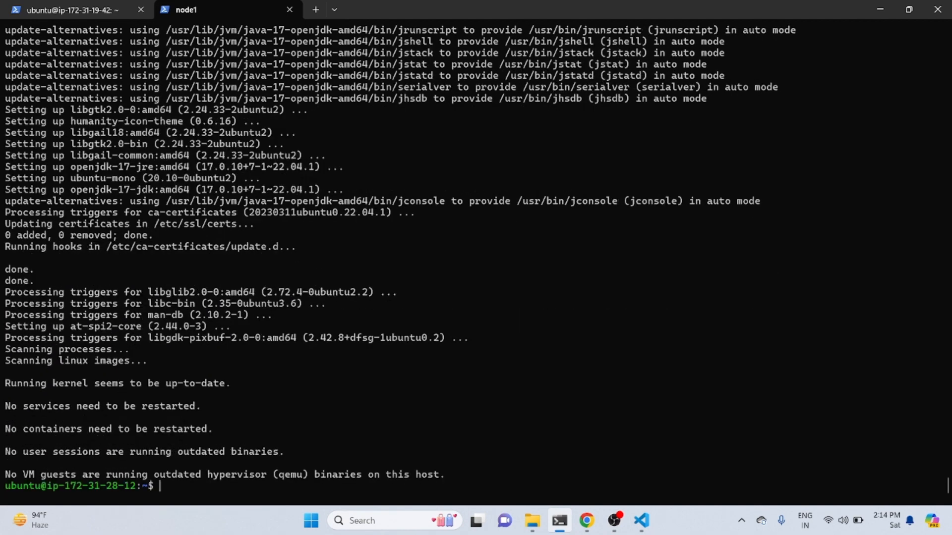
Check the installed Java with java --version, and clear the terminal
type("java --version")
key("Return")
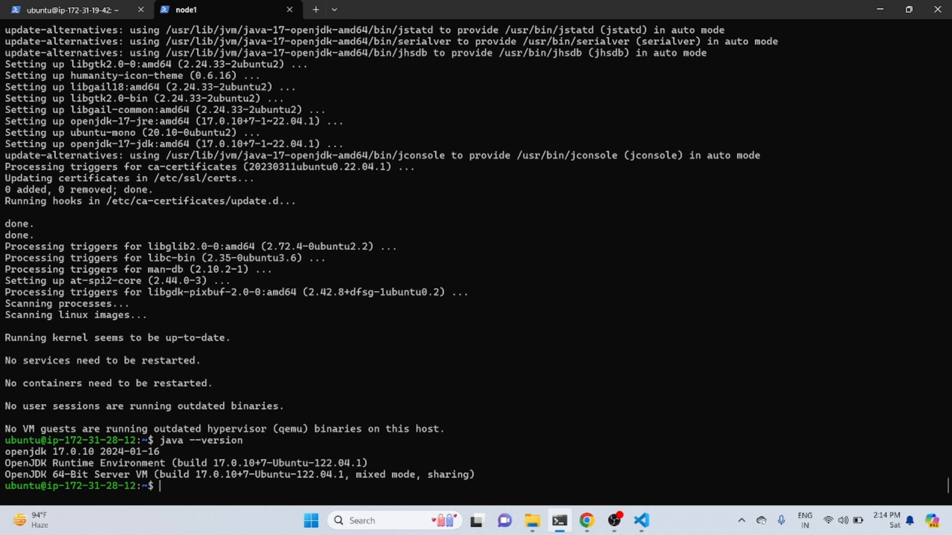
type("clear")
key("Return")
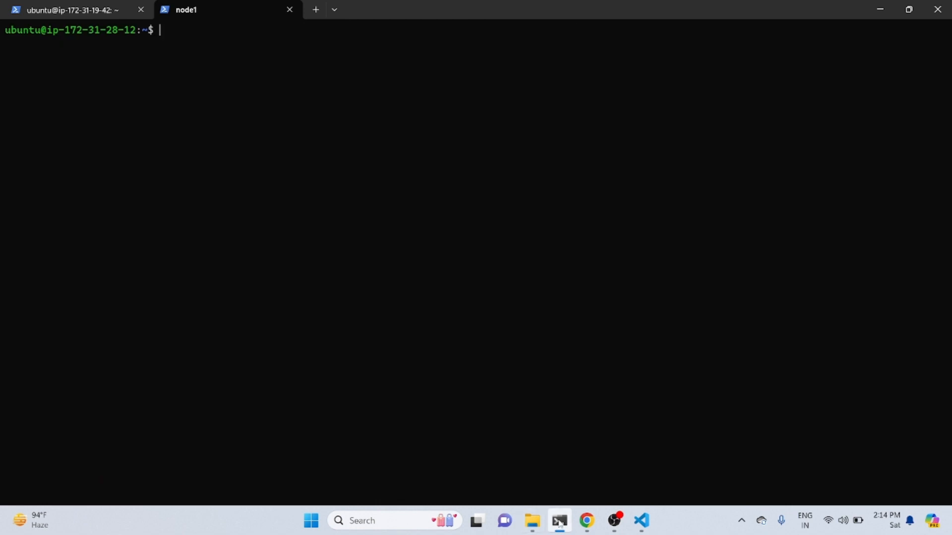
Switch to the Jenkins dashboard in Chrome and open the Nodes page of the Jenkins management settings
mouse_move(587, 521)
left_click(656, 453)
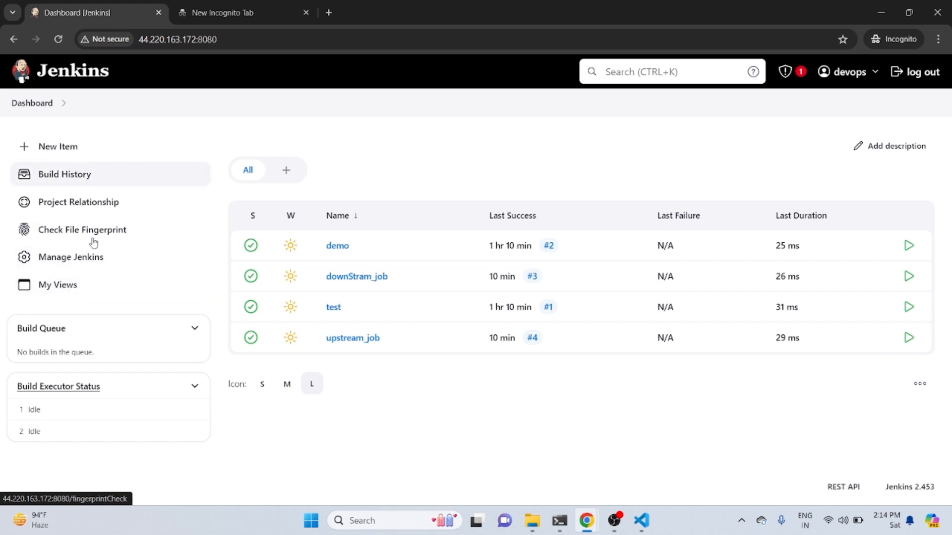
left_click(77, 258)
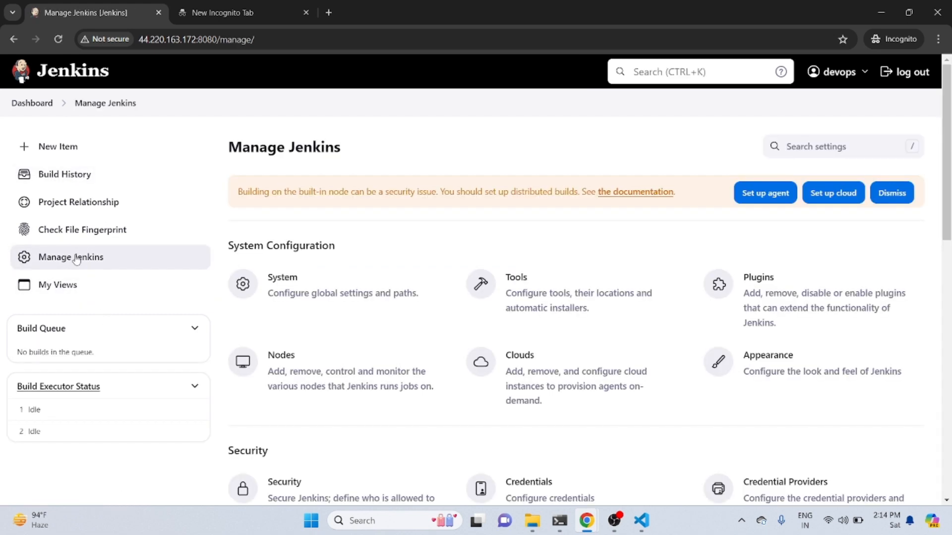
left_click(305, 385)
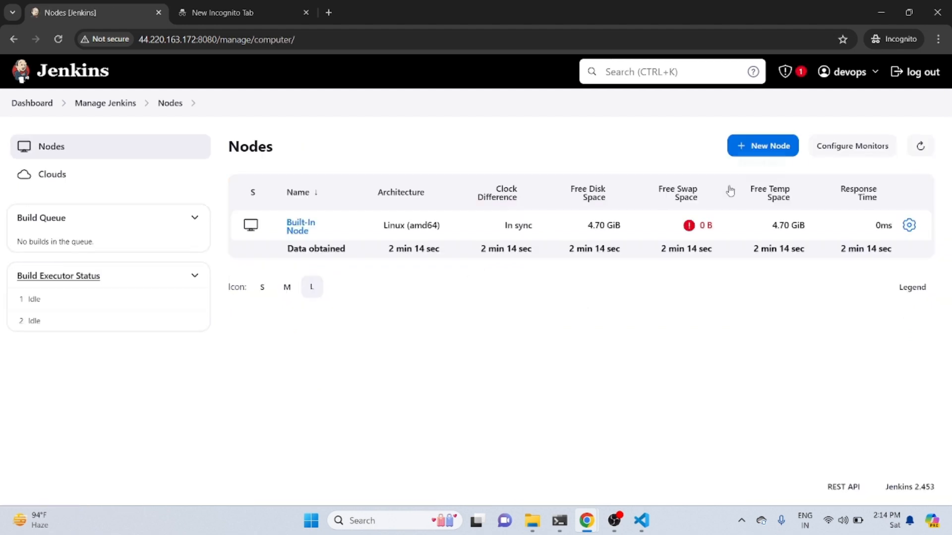
Create a new node named jenkins_node of type Permanent Agent
left_click(766, 146)
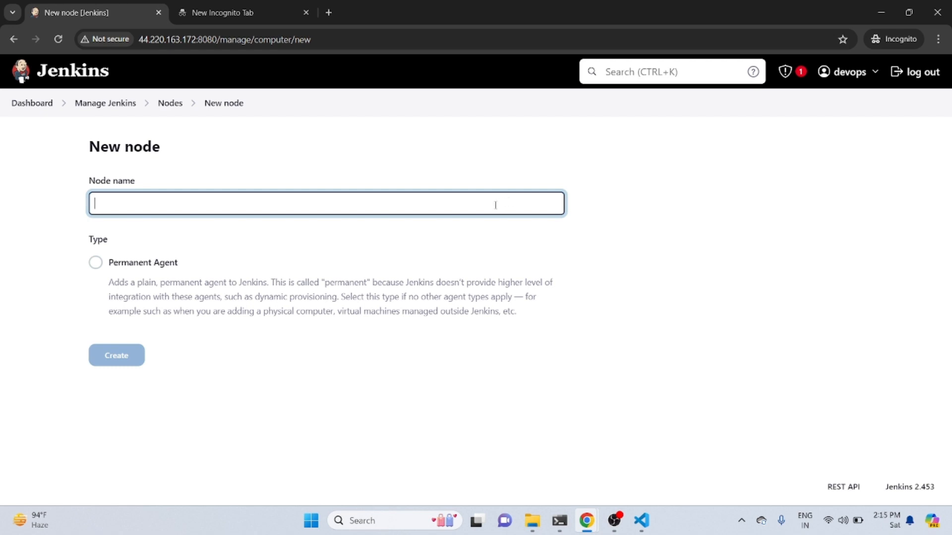
type("jenkins_node")
left_click(96, 264)
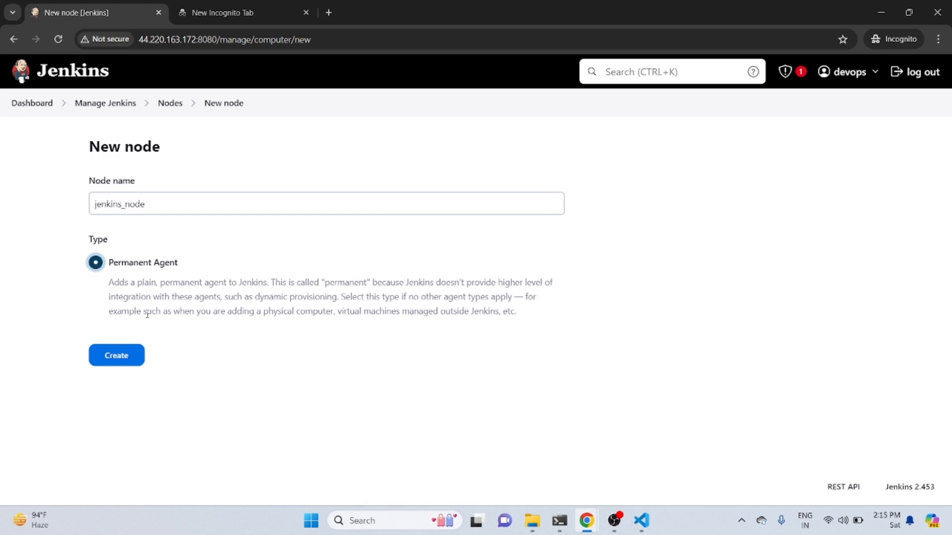
left_click(122, 356)
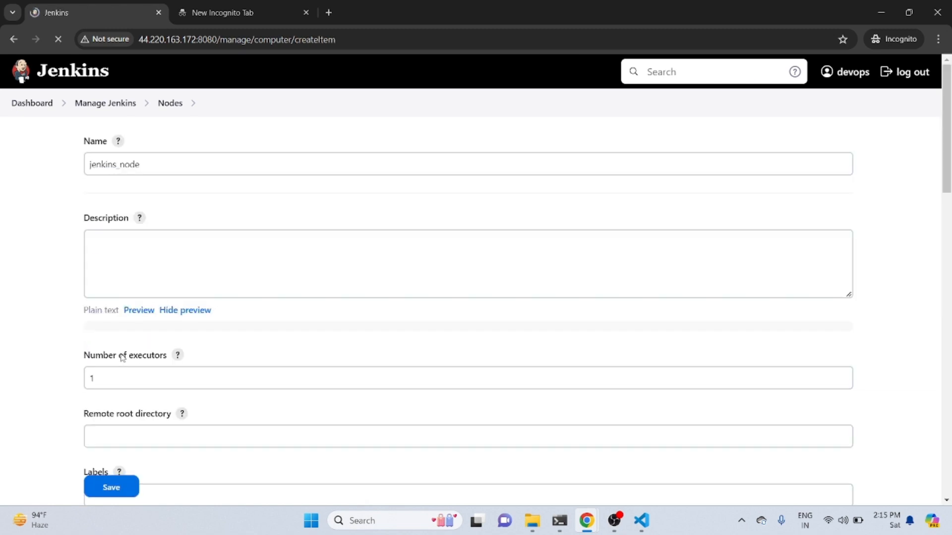
Enter "this is demo jenkins node" as the description of the new node
left_click(199, 277)
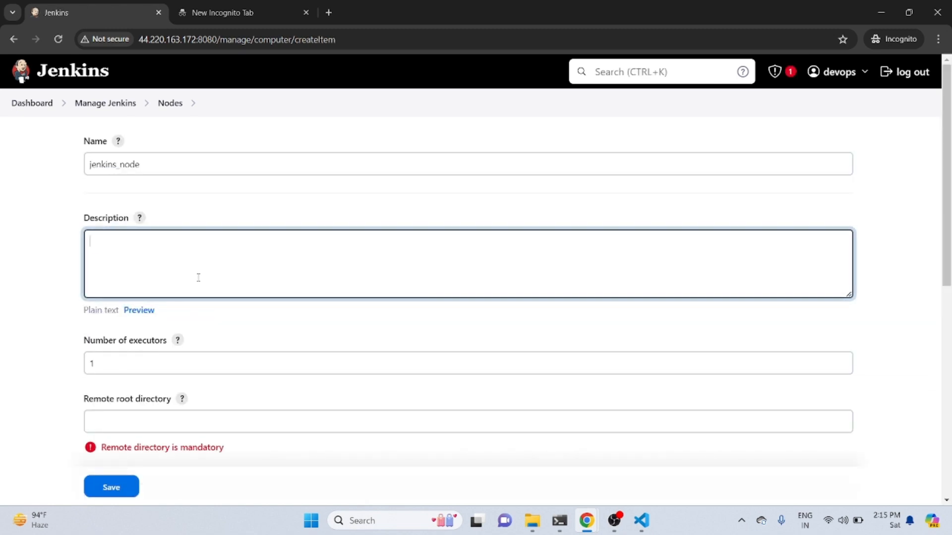
type("this is demo jenkins node")
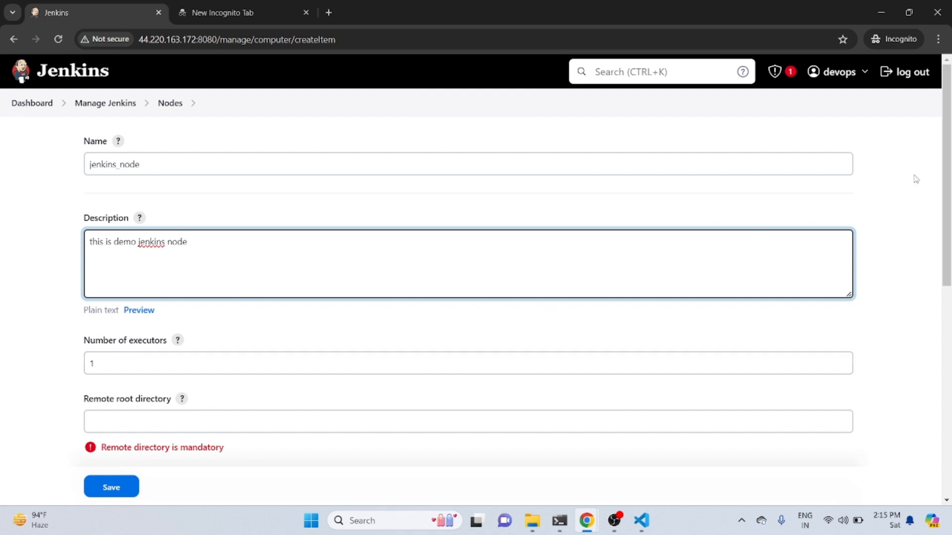
Set the node's remote root directory to /home/ubuntu
scroll(947, 146, "down", 3)
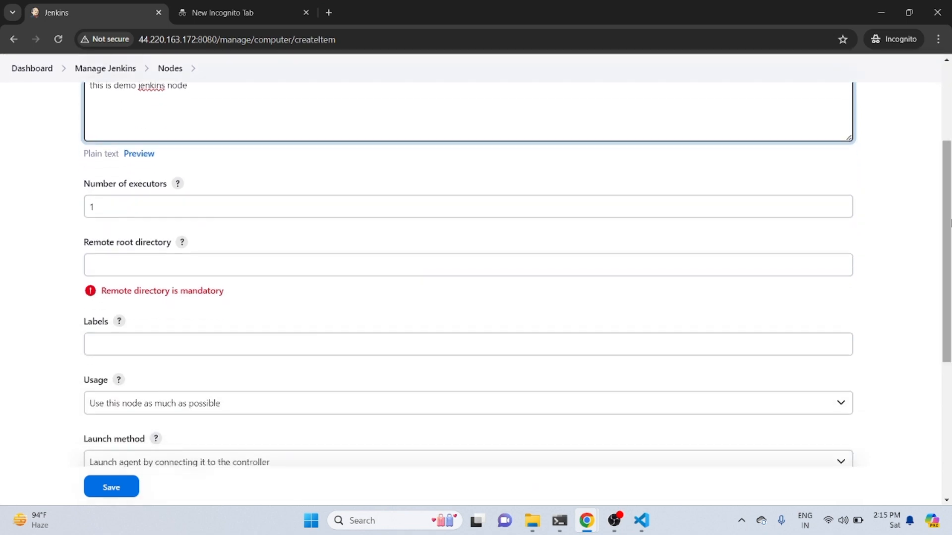
left_click(397, 263)
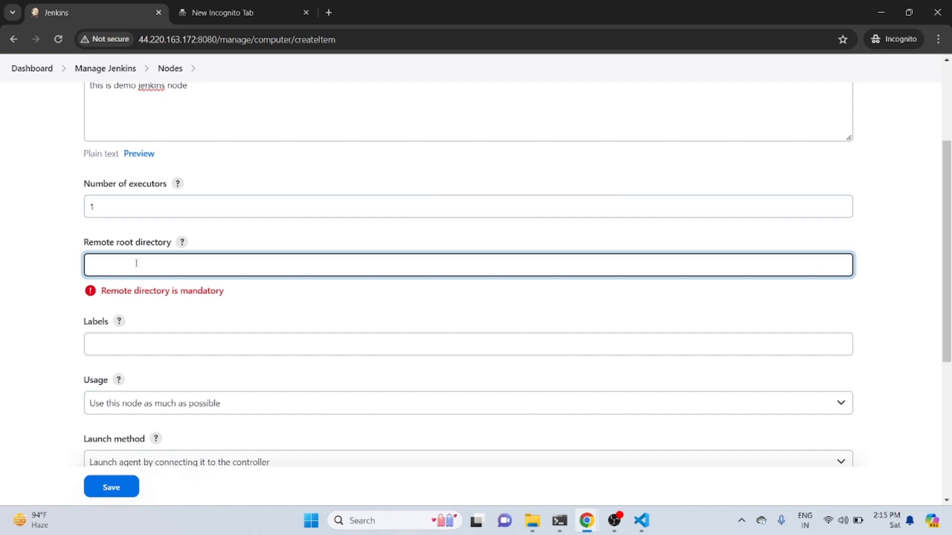
type("/home/ubuntu")
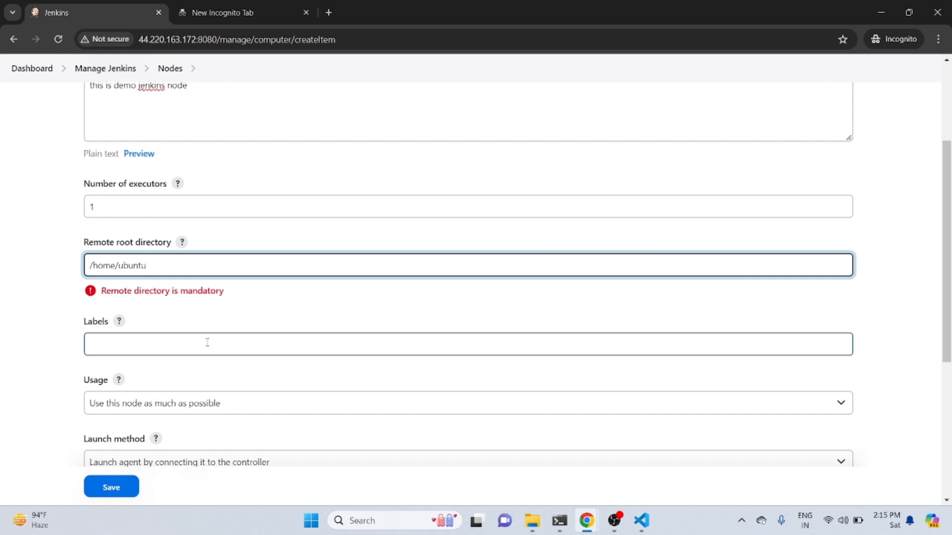
Set the node's label to jenkins_node
left_click(148, 344)
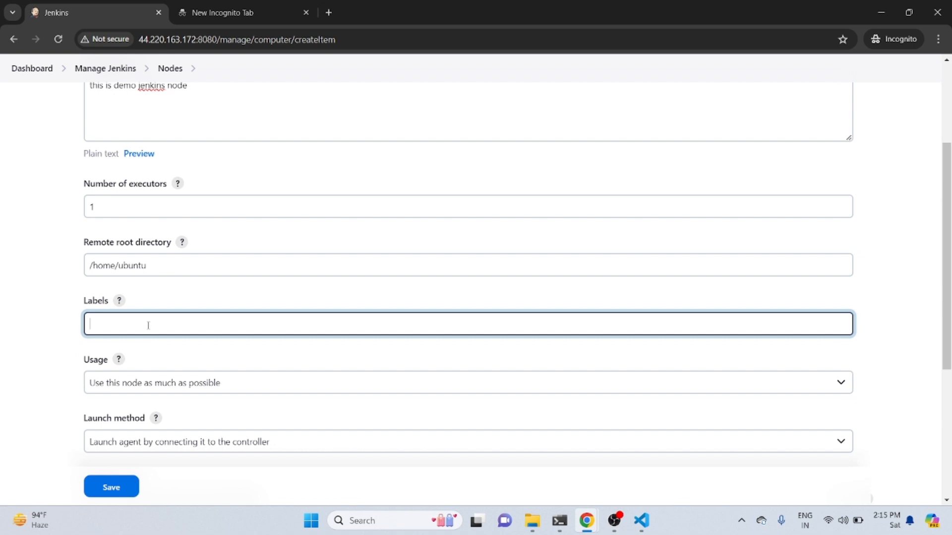
type("jenkins_node")
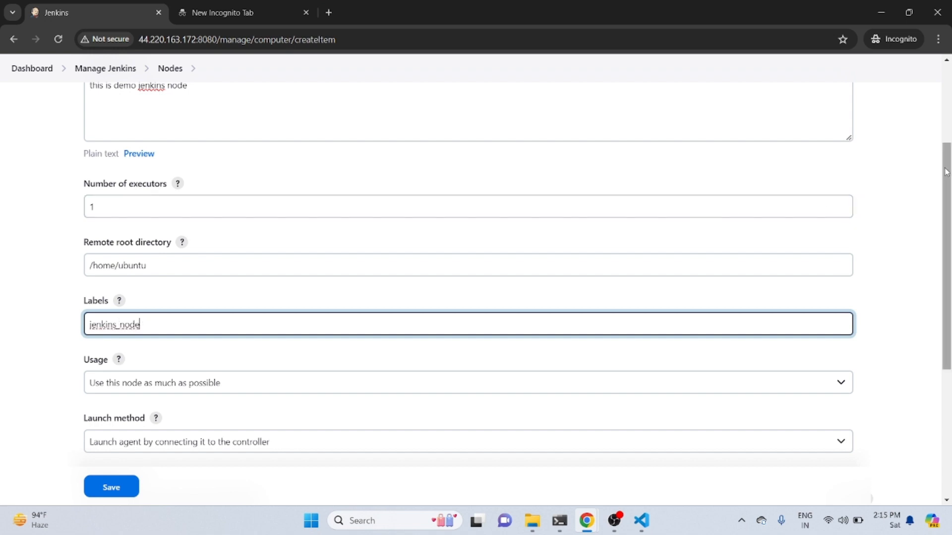
Set the node's usage to "Only build jobs with label expressions matching this node"
scroll(946, 172, "down", 3)
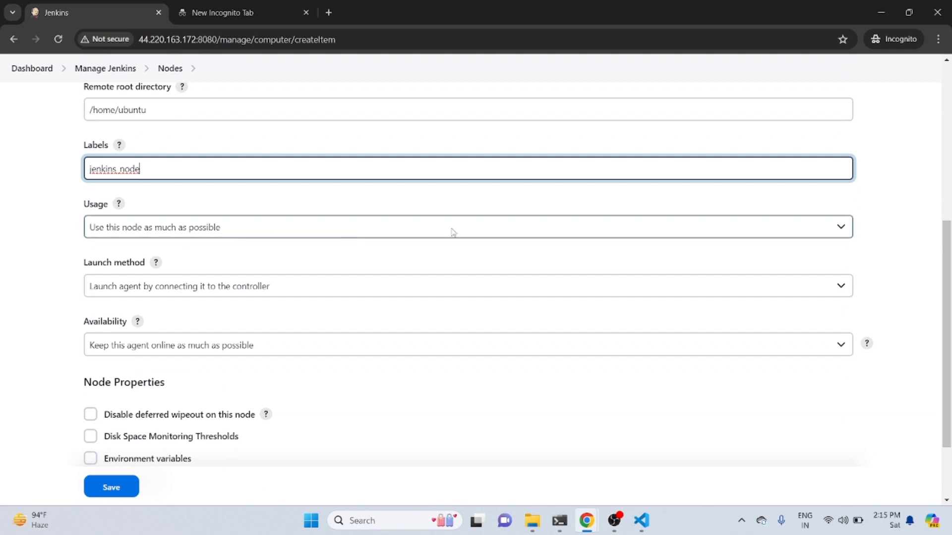
left_click(486, 234)
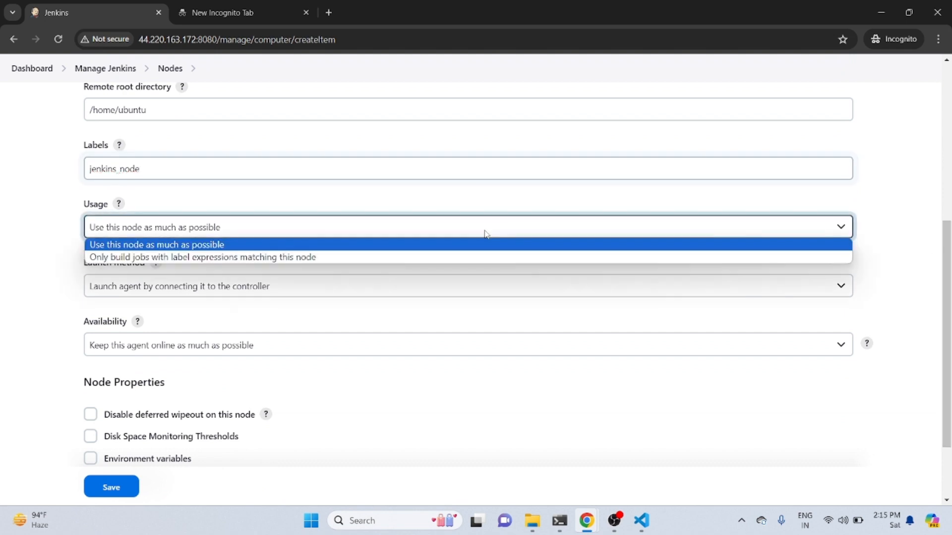
left_click(386, 257)
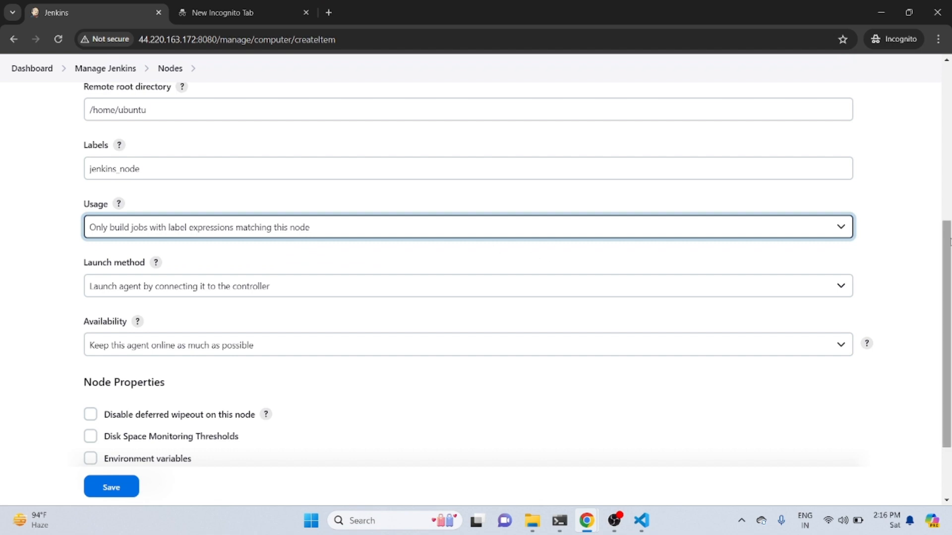
Set the node's launch method to "Launch agents via SSH"
scroll(948, 242, "down", 3)
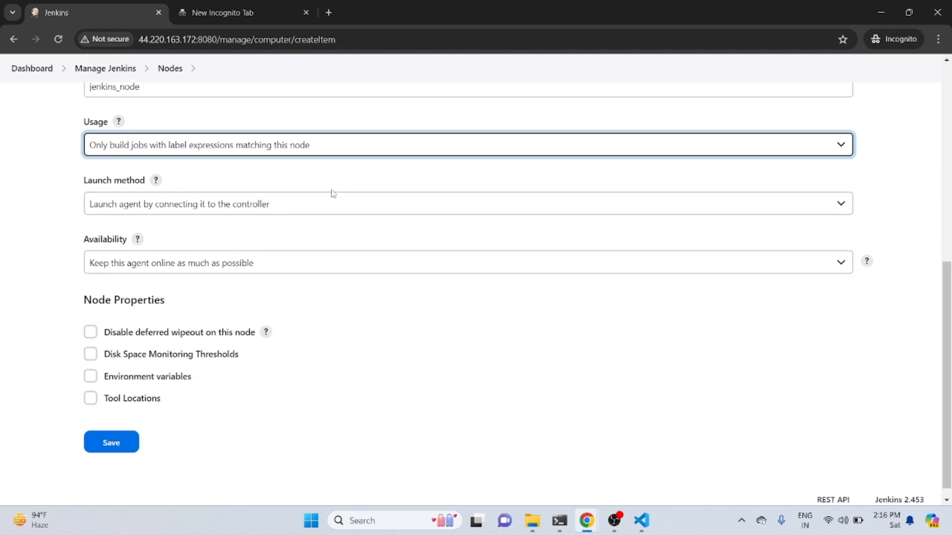
left_click(617, 207)
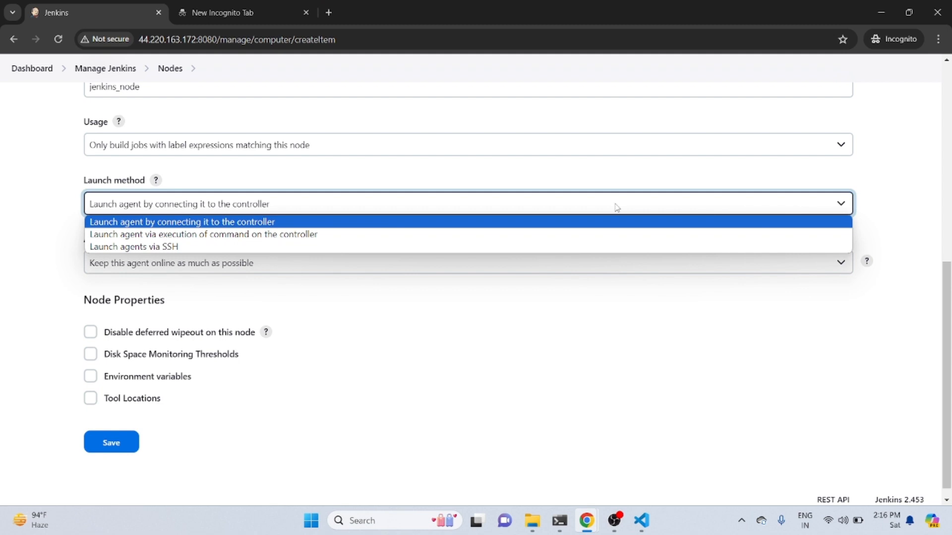
left_click(392, 247)
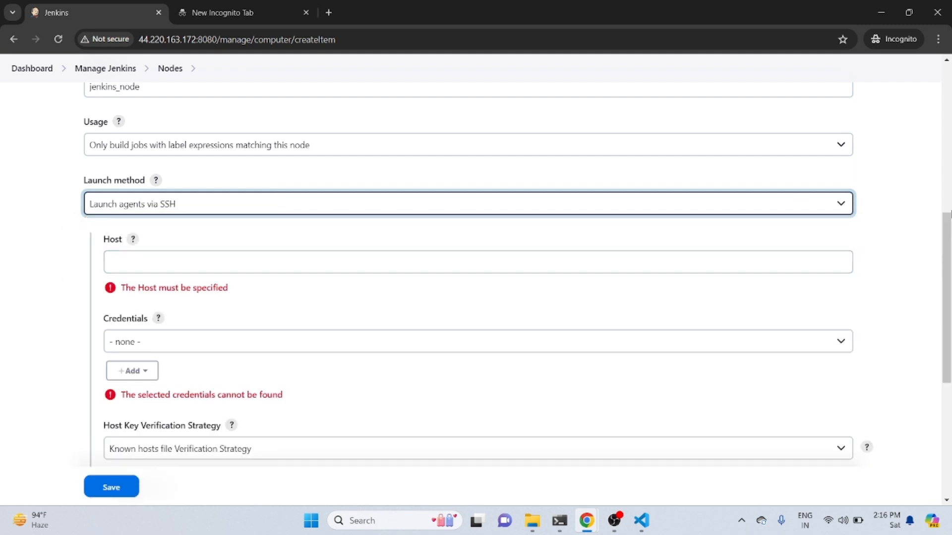
Switch to the EC2 console and copy the public IPv4 address from the jenkins_node instance's details
left_click_drag(948, 238, 950, 263)
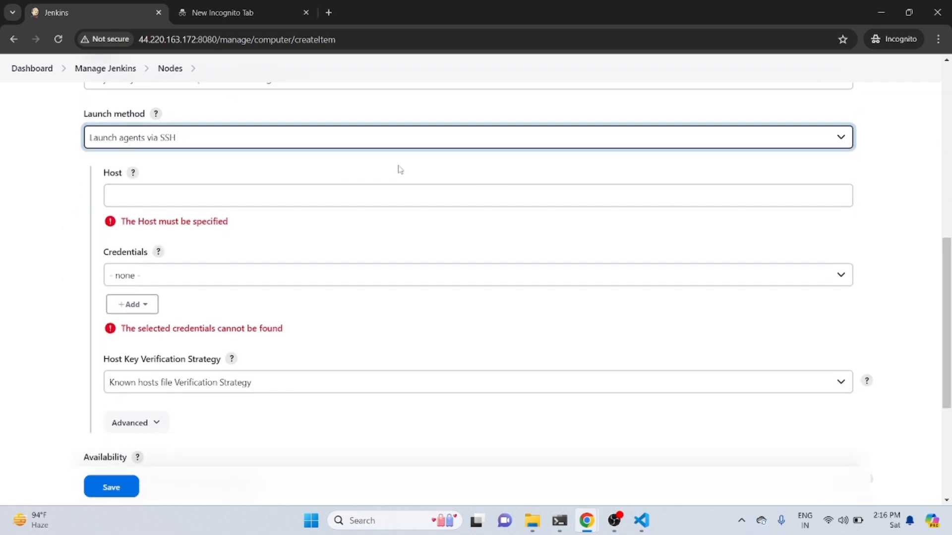
left_click(187, 199)
mouse_move(585, 530)
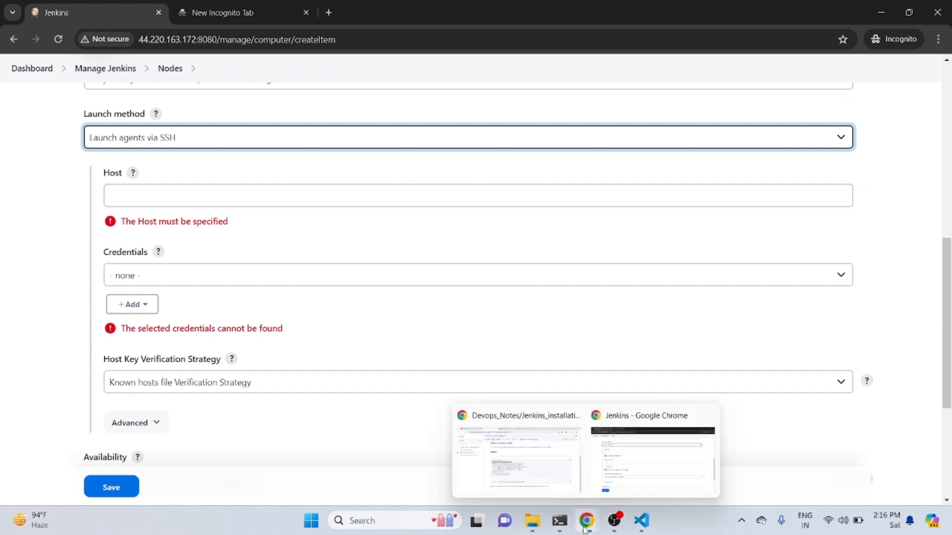
left_click(520, 471)
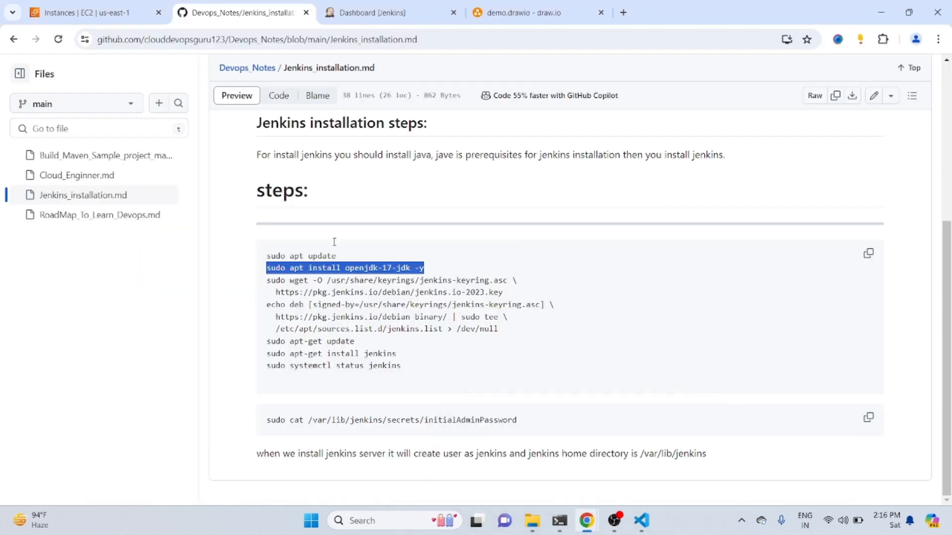
left_click(89, 7)
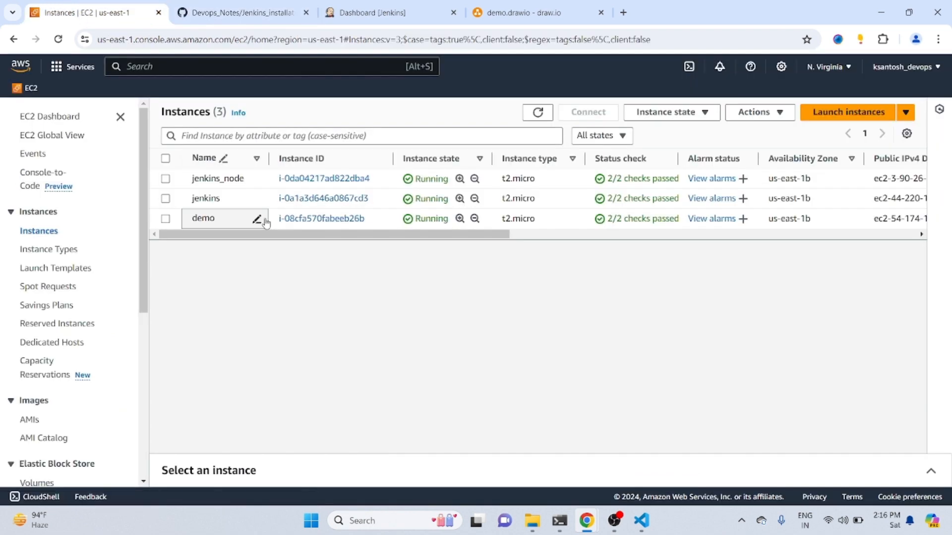
left_click(213, 184)
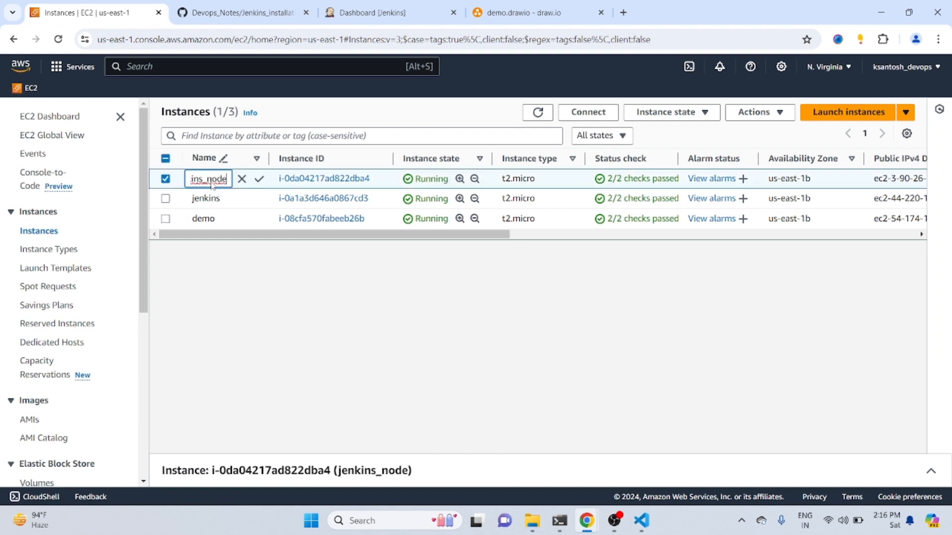
left_click(308, 180)
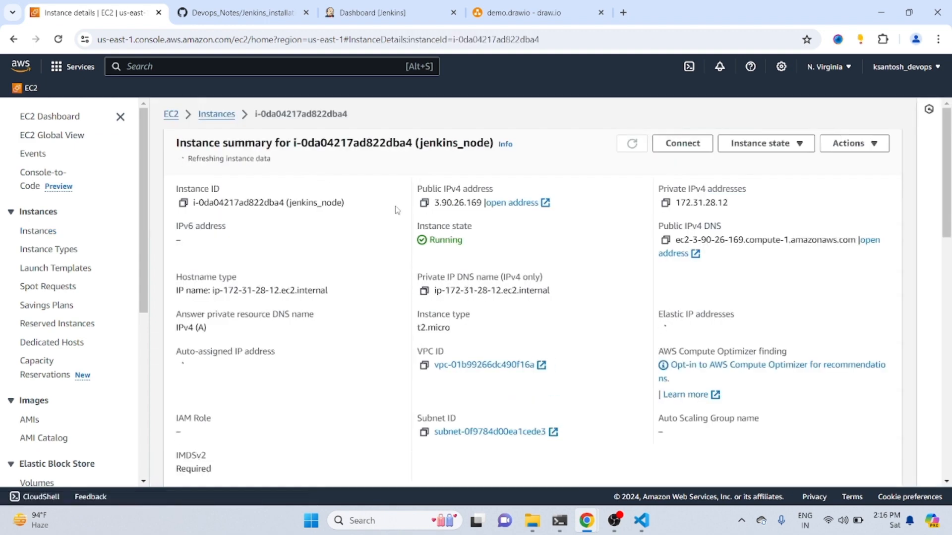
left_click(424, 199)
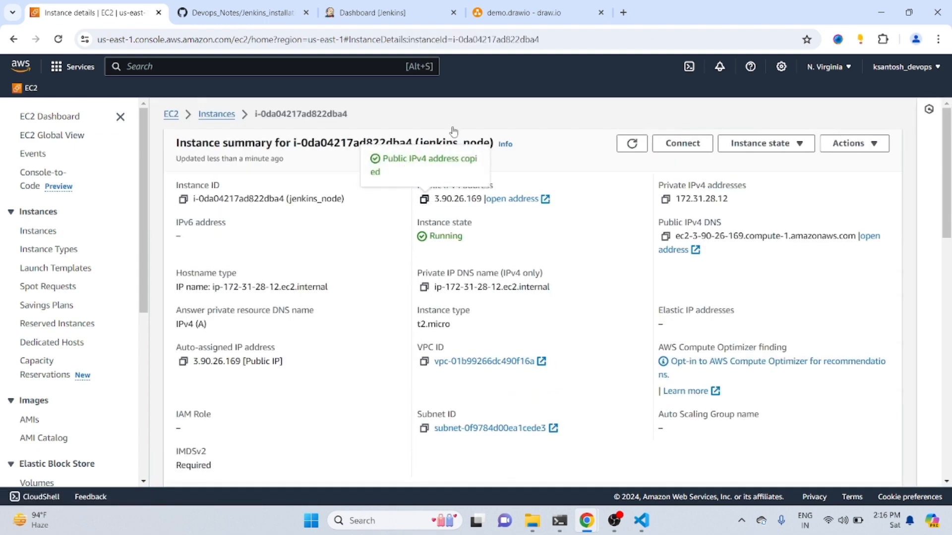
Return to the Jenkins node form and set the SSH host to the copied address 3.90.26.169
mouse_move(591, 522)
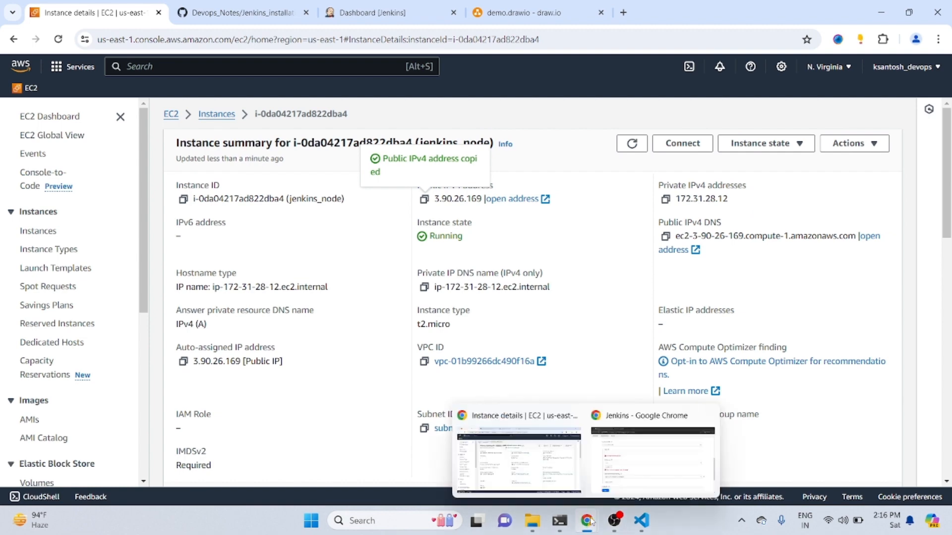
left_click(657, 456)
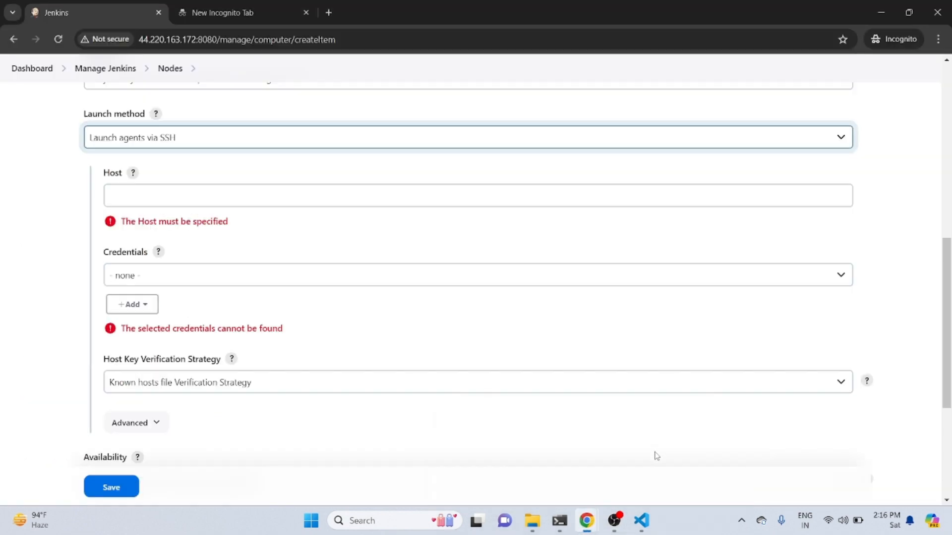
left_click(202, 198)
key("ctrl+v")
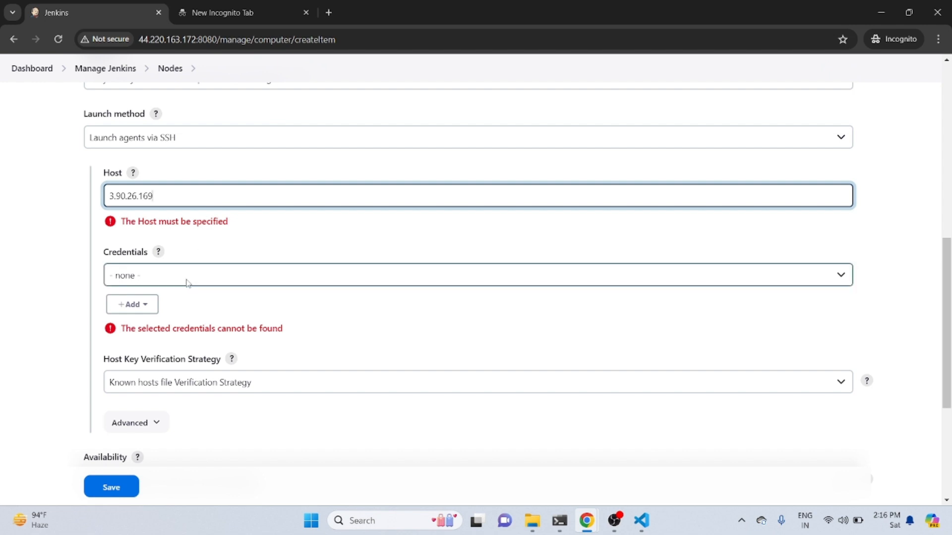
Start adding a Jenkins credential for the node, with its kind set to "SSH Username with private key"
left_click(133, 309)
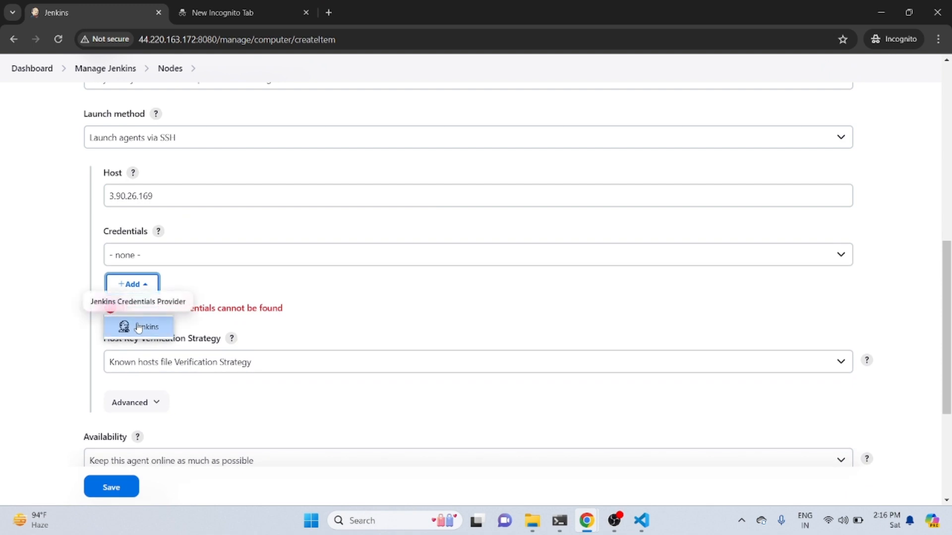
left_click(139, 328)
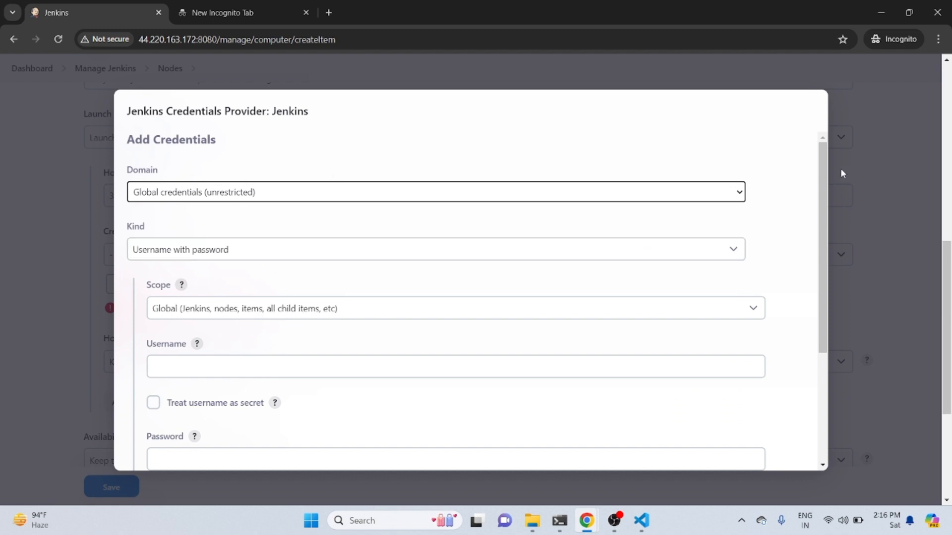
left_click_drag(826, 171, 831, 212)
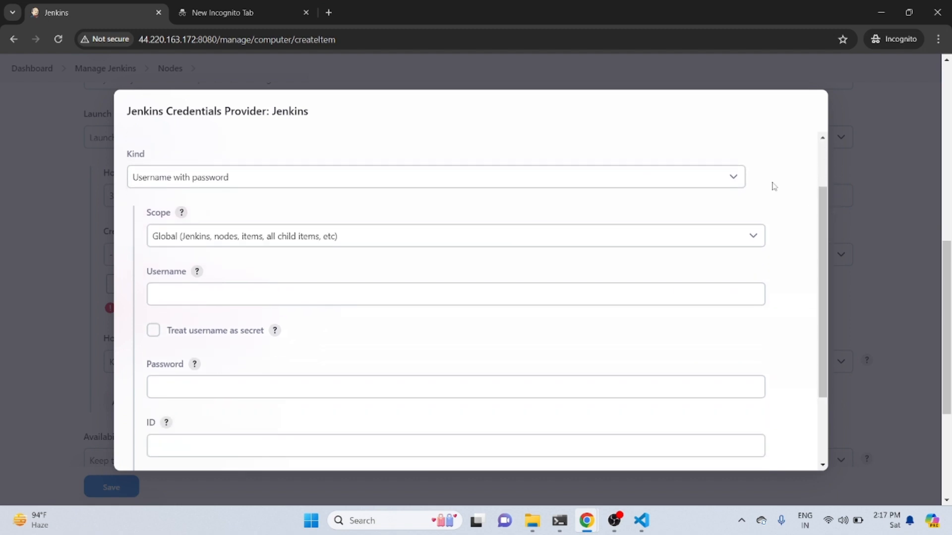
left_click(739, 179)
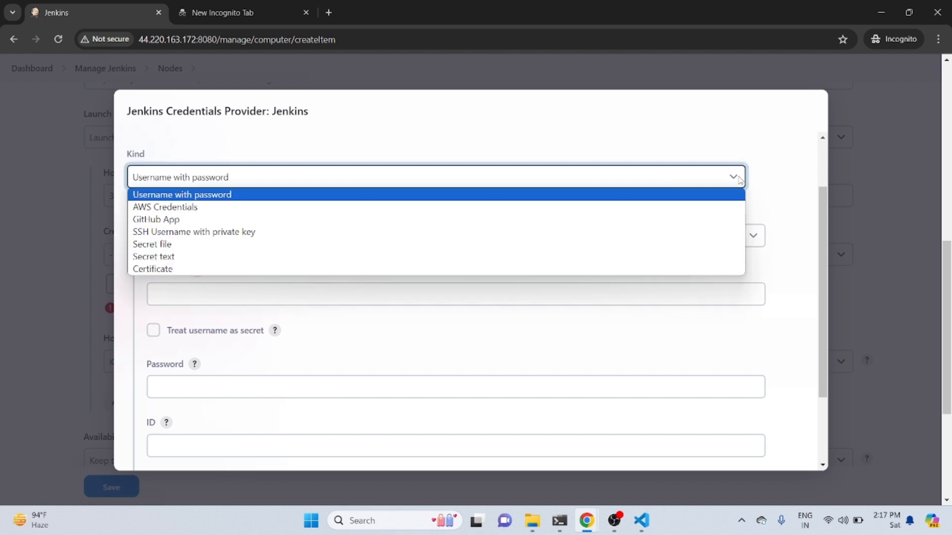
left_click(524, 233)
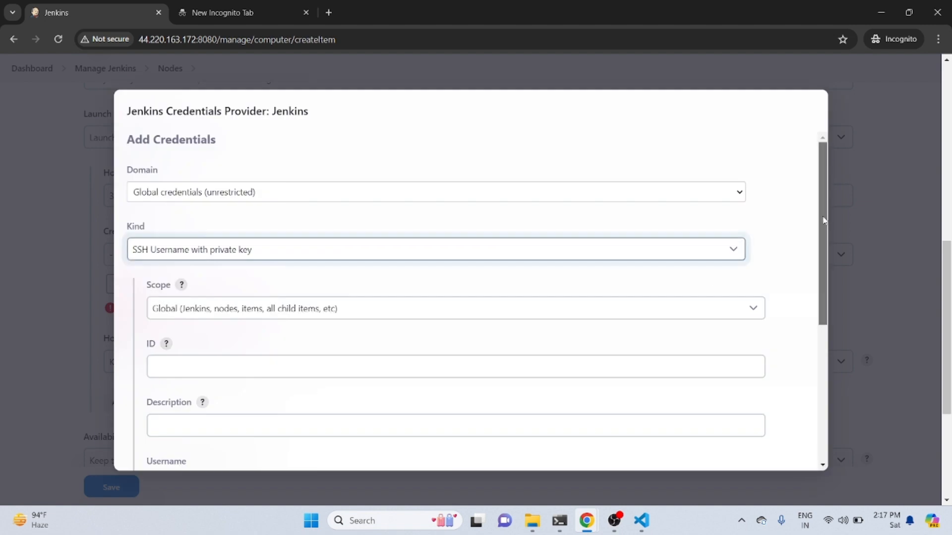
Enter "demo jenkins node" as the ID of the new credential
scroll(694, 281, "down", 3)
left_click(633, 255)
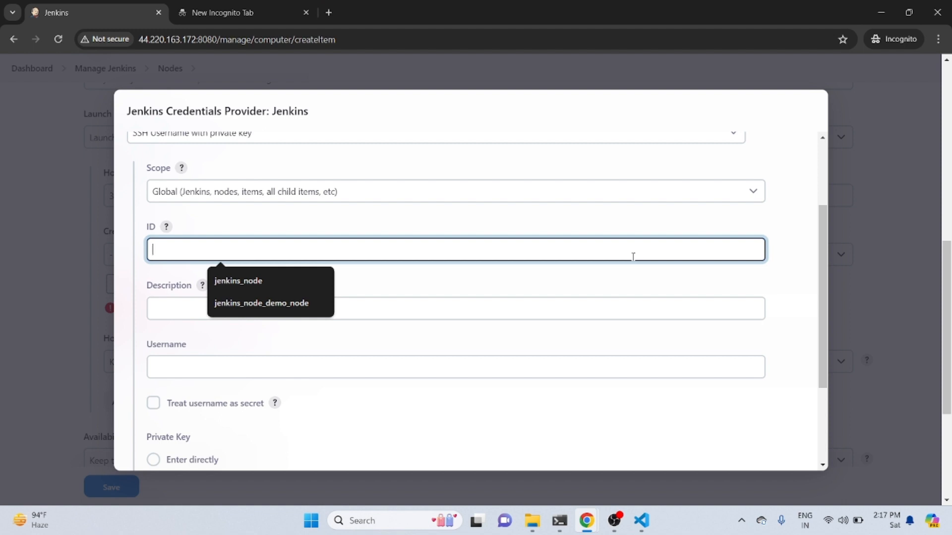
type("demo")
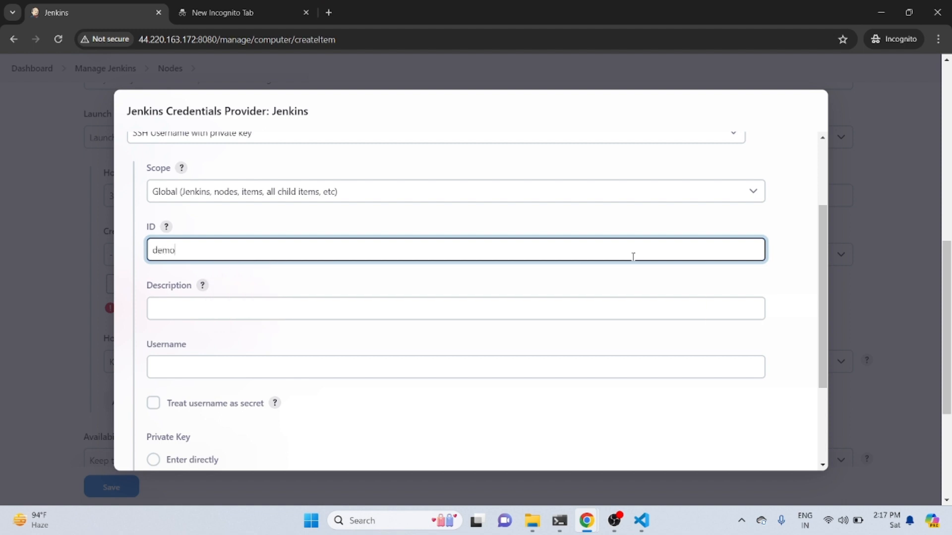
type(" jenkins node")
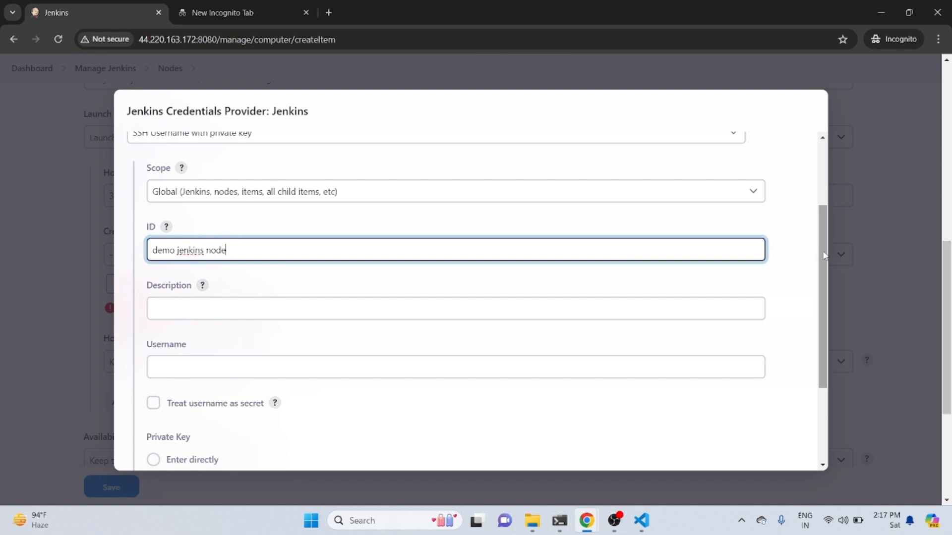
Replace the spaces in the credential's ID with underscores so it reads demo_jenkins_node
left_click_drag(823, 256, 831, 294)
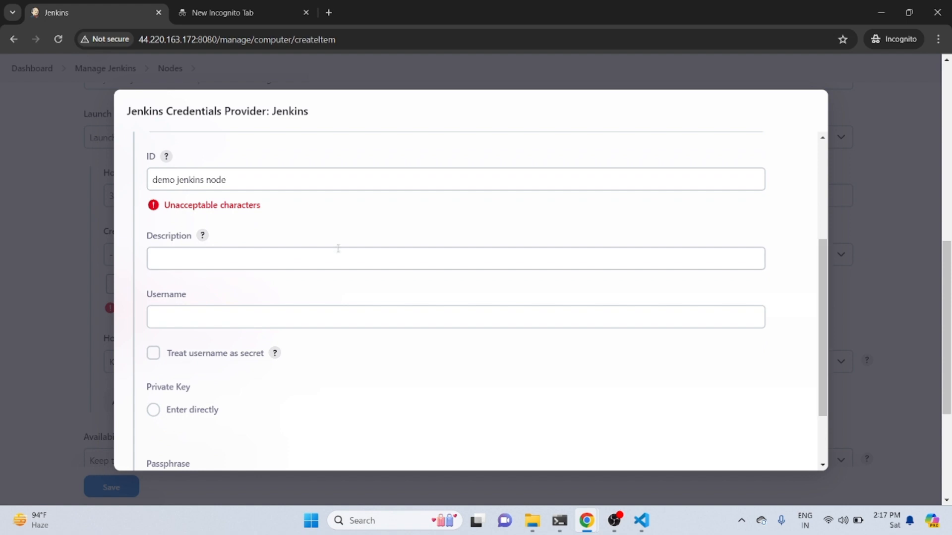
left_click(177, 181)
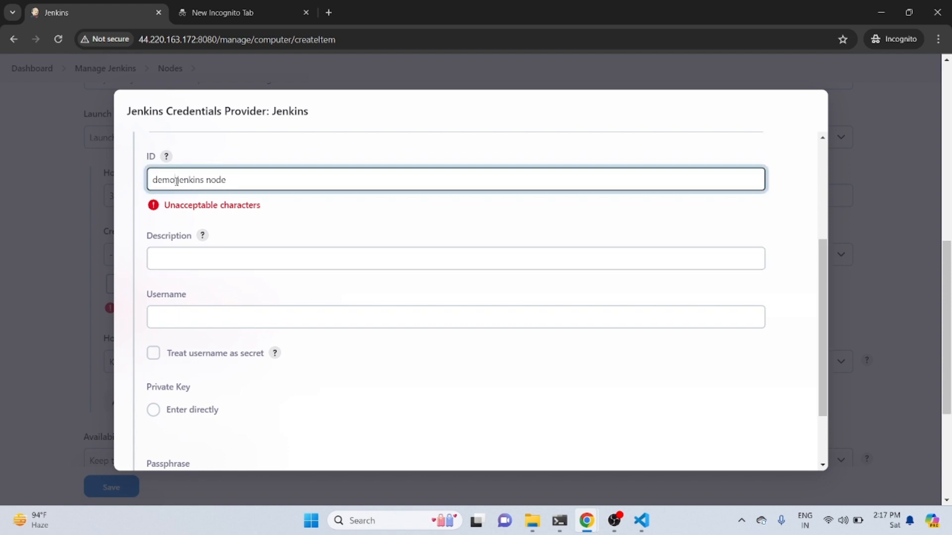
key("BackSpace")
type("-")
key("Right")
key("Right")
key("Right")
key("Right")
key("Right")
key("Right")
key("Right")
key("Right")
key("BackSpace")
type("_")
left_click(319, 229)
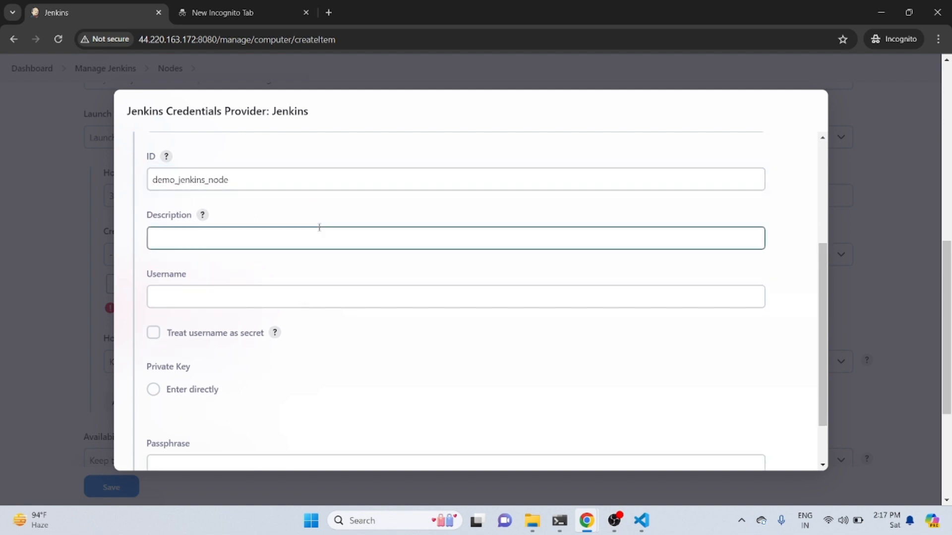
Copy the credential's ID demo_jenkins_node into its description
left_click(266, 241)
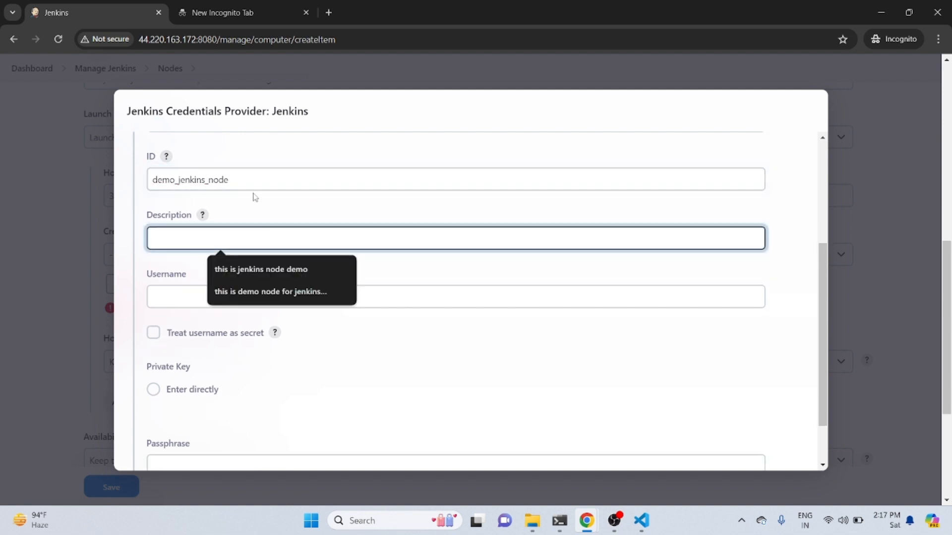
left_click_drag(240, 180, 148, 181)
key("ctrl+c")
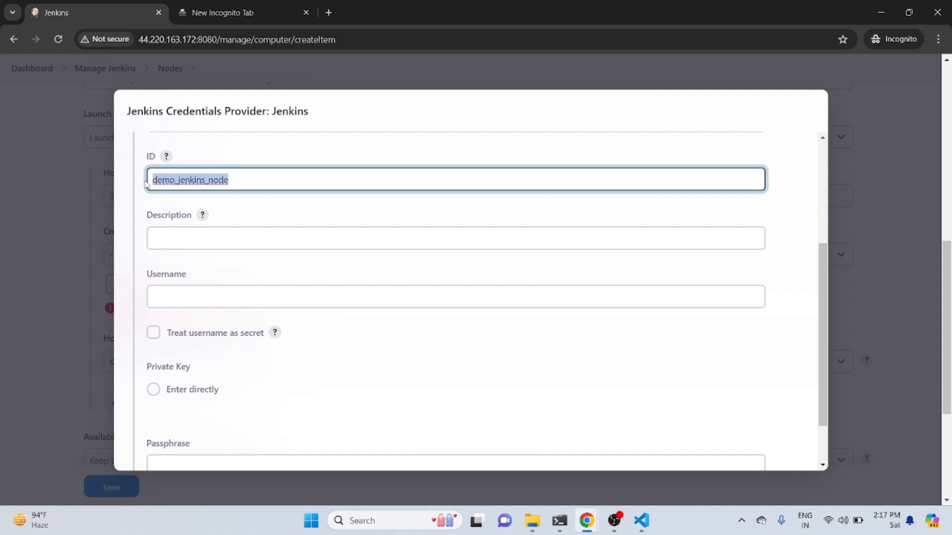
left_click(200, 239)
key("ctrl+v")
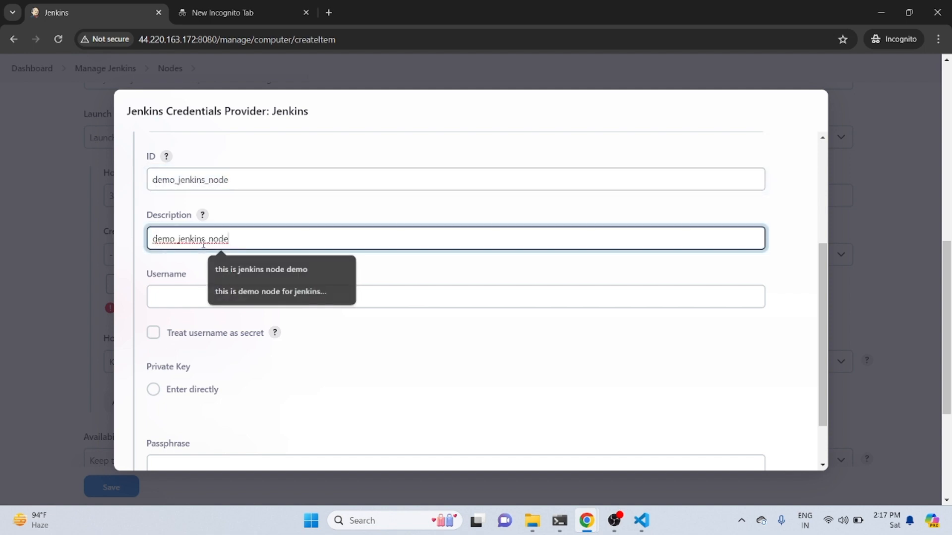
left_click(325, 219)
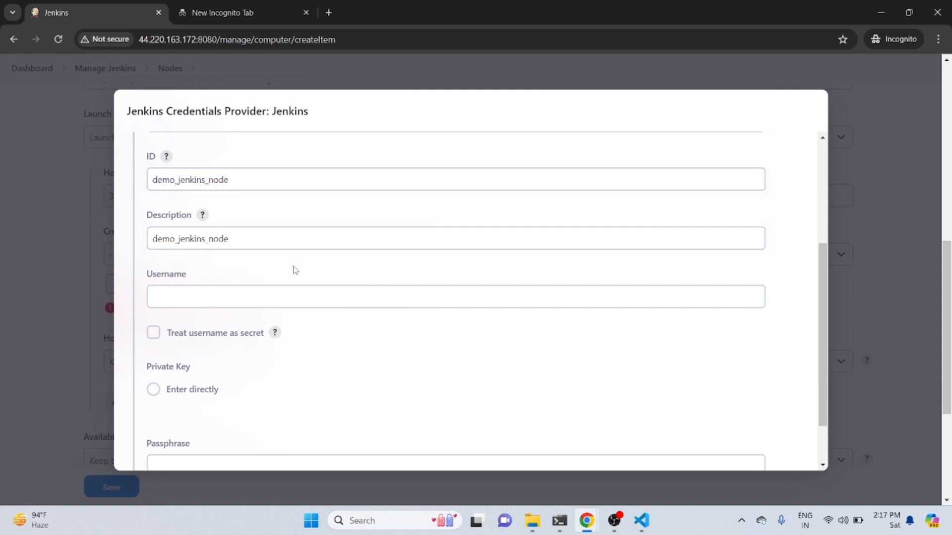
Set the credential's username to ubuntu and have the username treated as secret
left_click(471, 300)
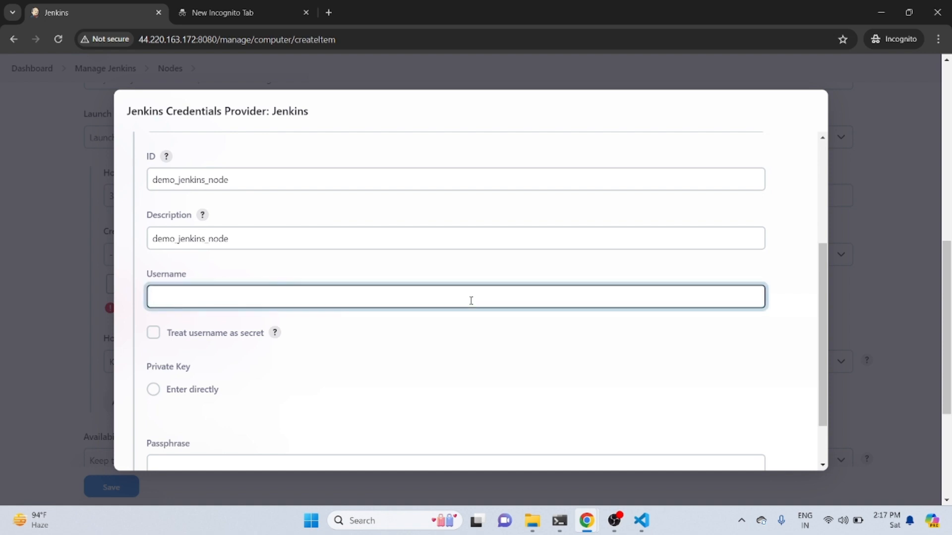
type("ubuntu")
left_click(153, 335)
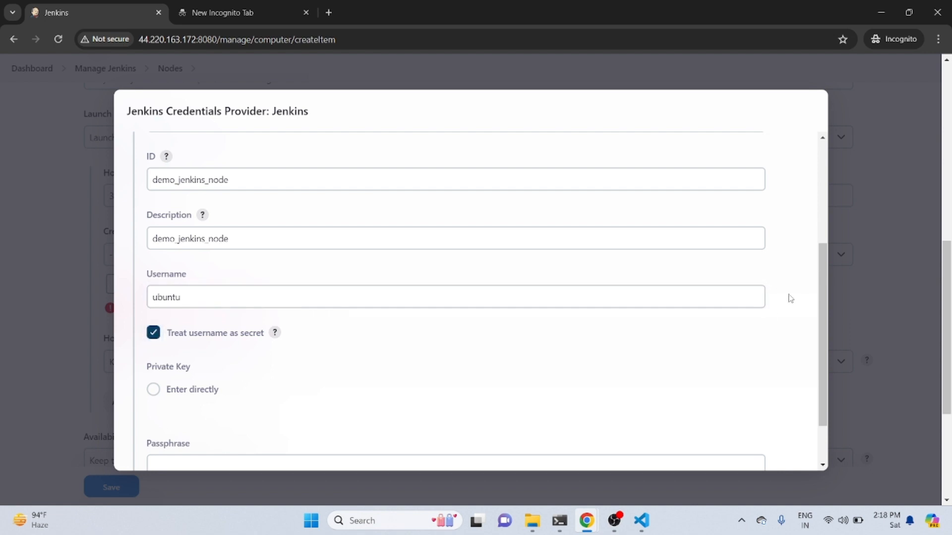
Set the credential's private key to be entered directly and open its key field for a new secret
scroll(822, 317, "down", 2)
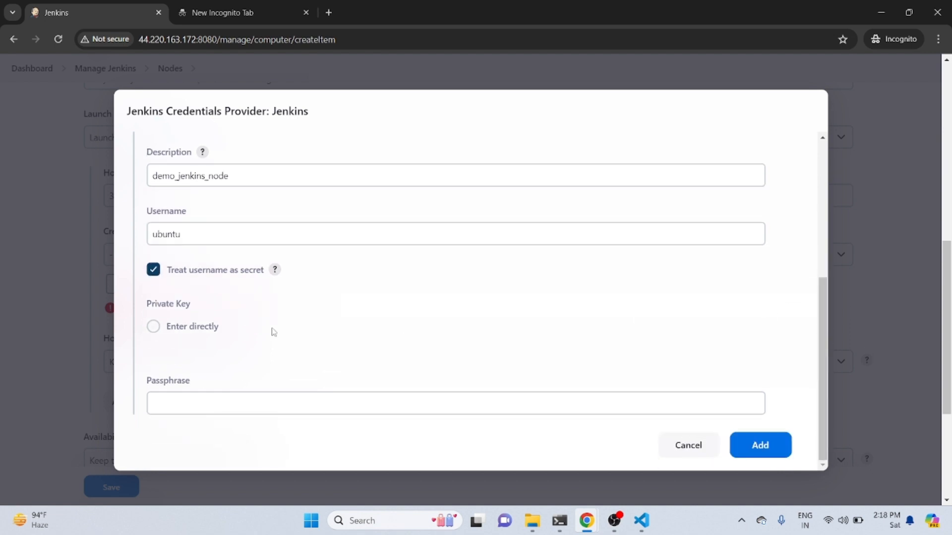
left_click(153, 327)
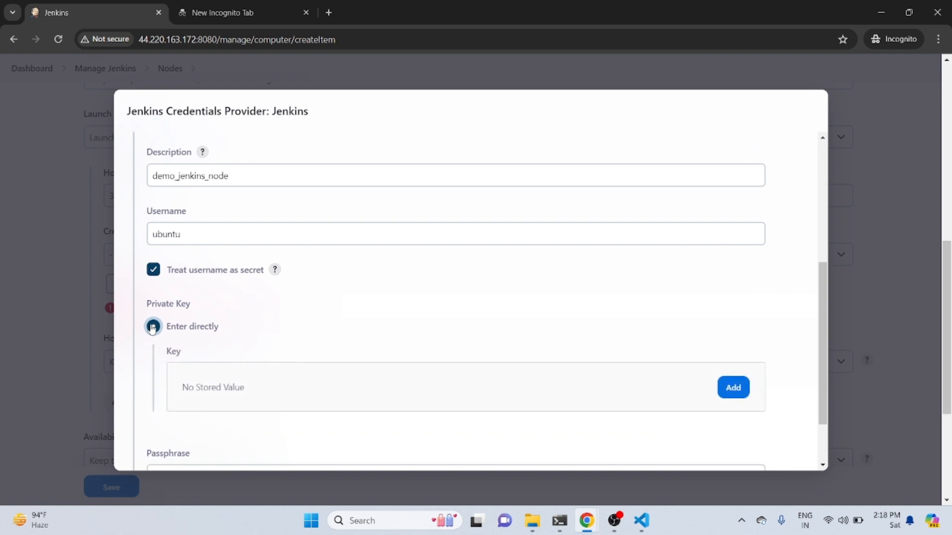
scroll(832, 335, "down", 2)
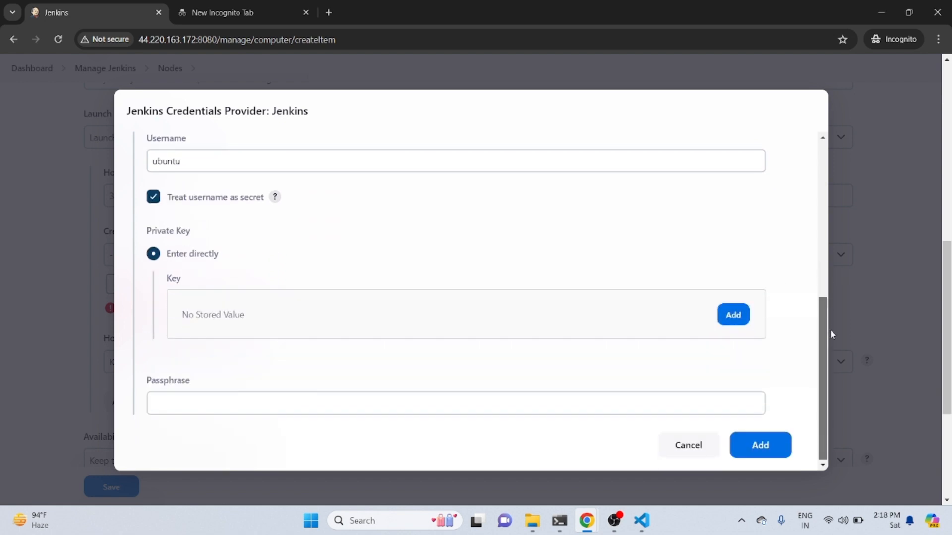
left_click(734, 318)
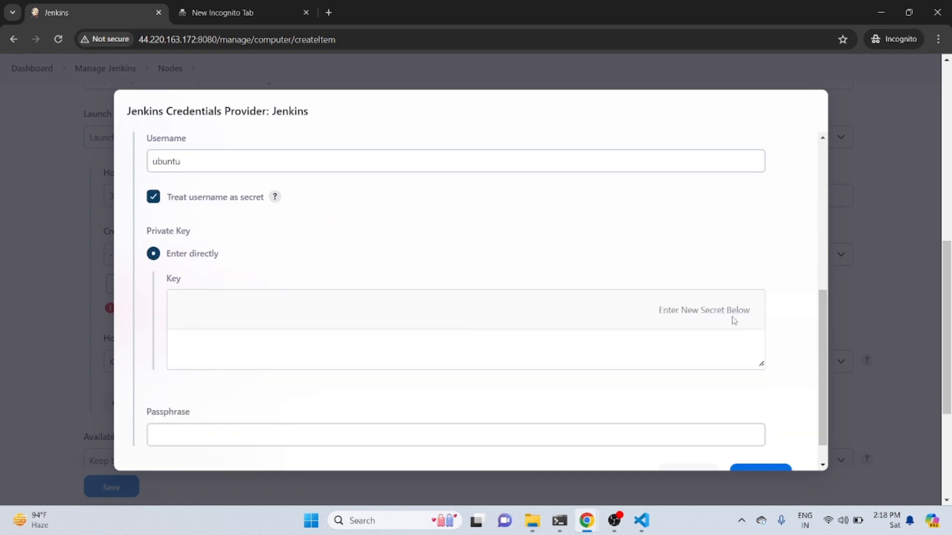
left_click(684, 343)
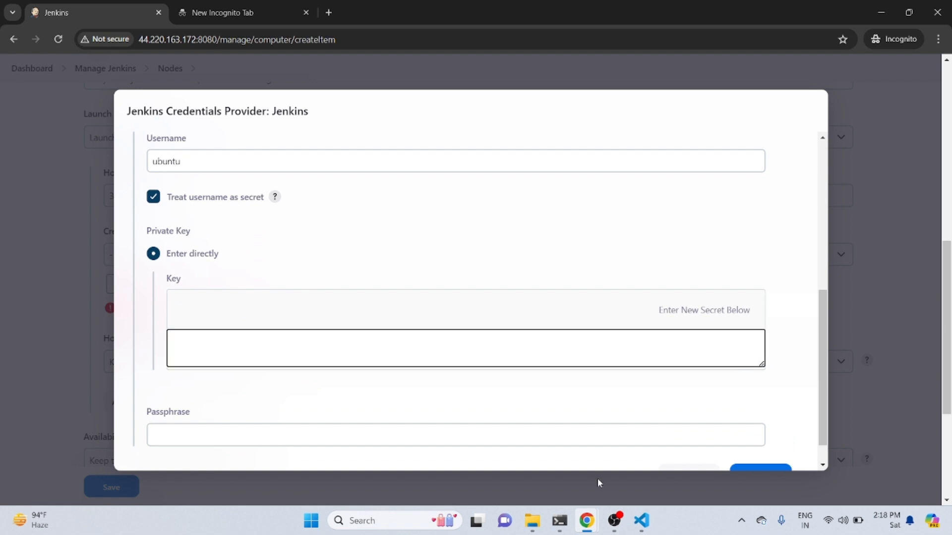
Switch to File Explorer, search for linux_pra and open linux_practice.pem from Downloads in Notepad just once
mouse_move(579, 527)
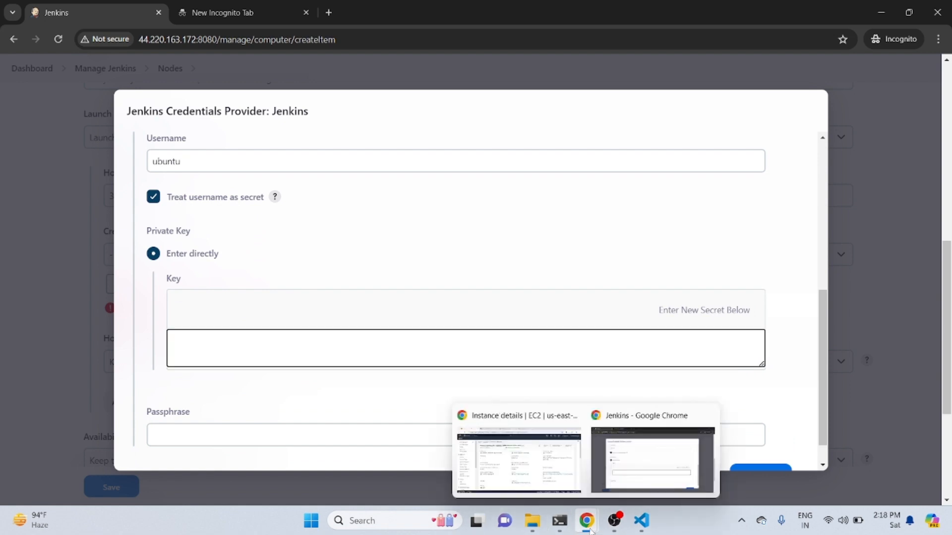
left_click(533, 522)
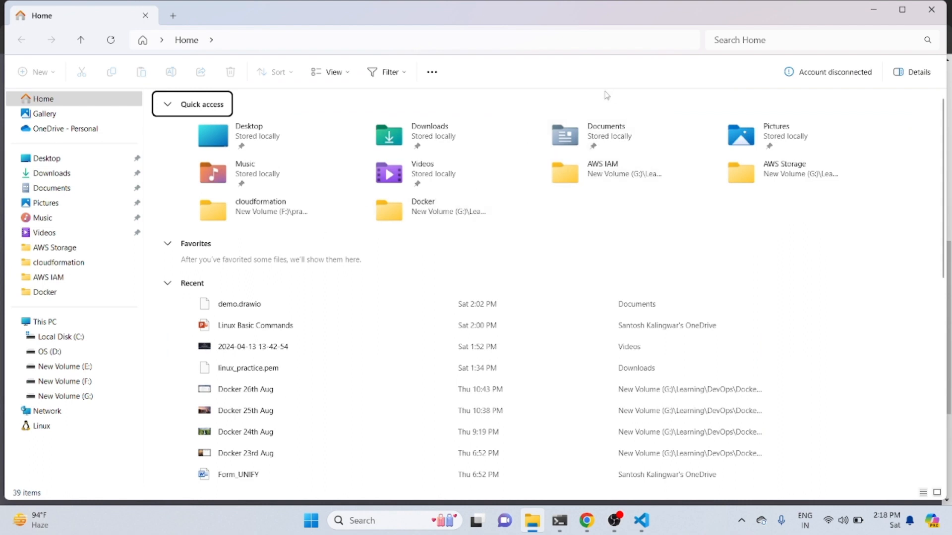
left_click(809, 37)
type("linux")
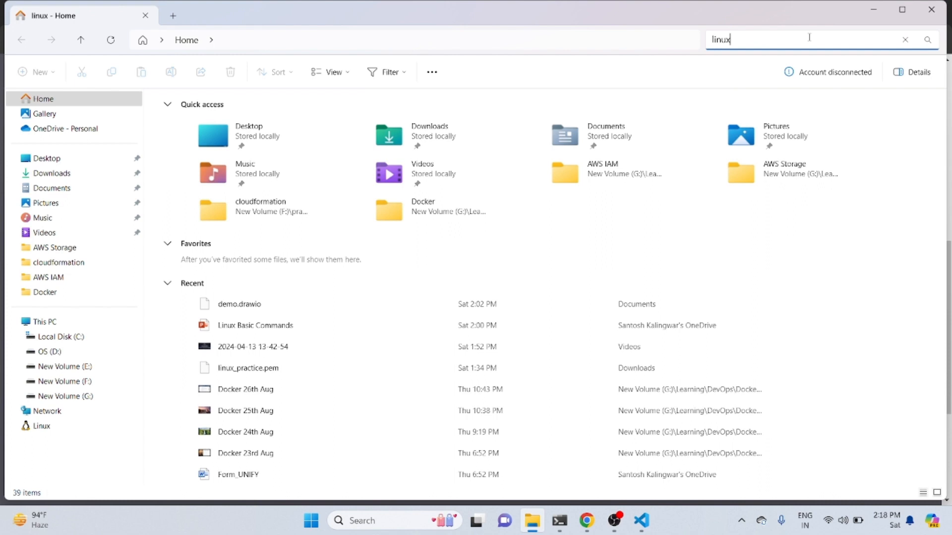
type("_pra")
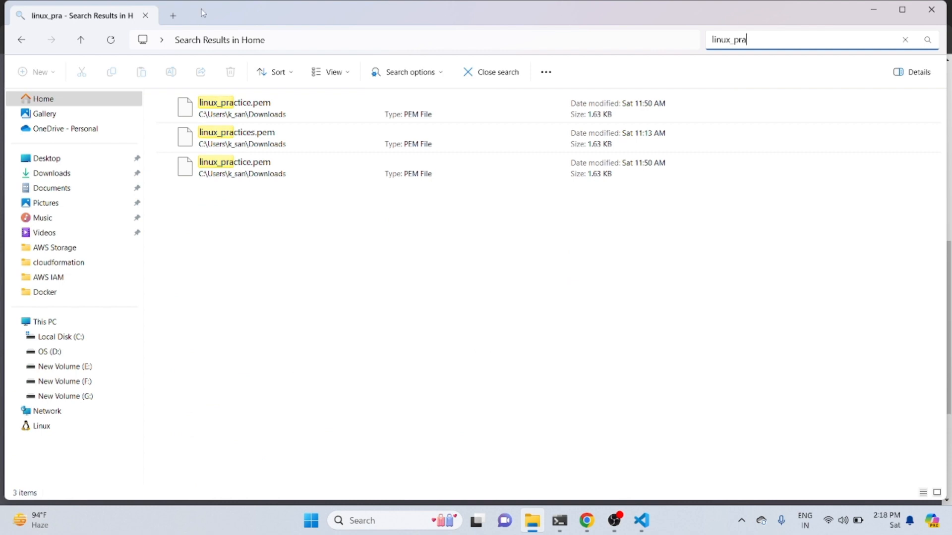
left_click(226, 103)
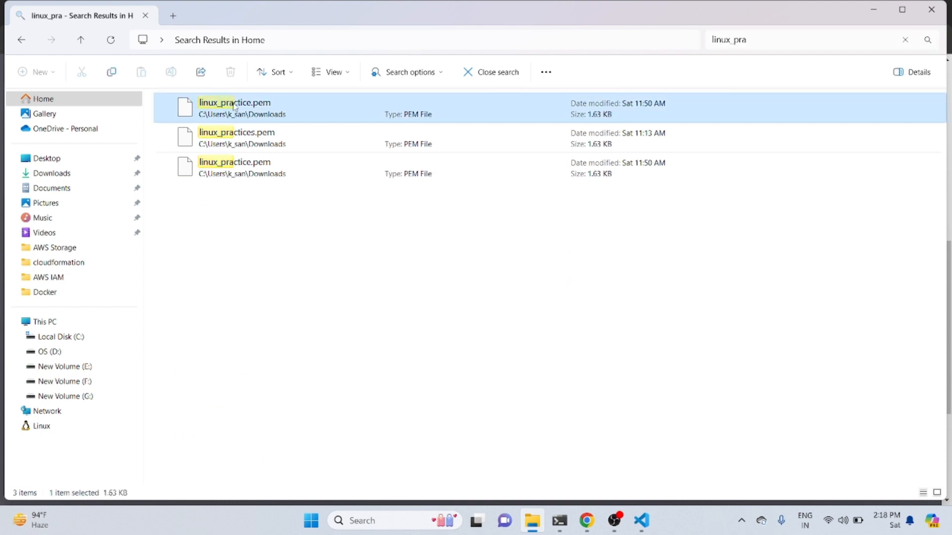
double_click(234, 105)
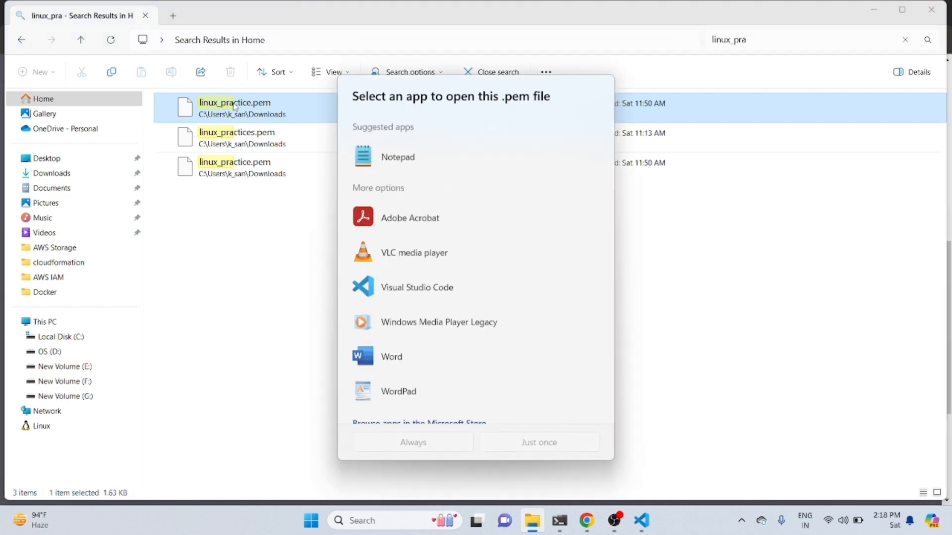
left_click(398, 157)
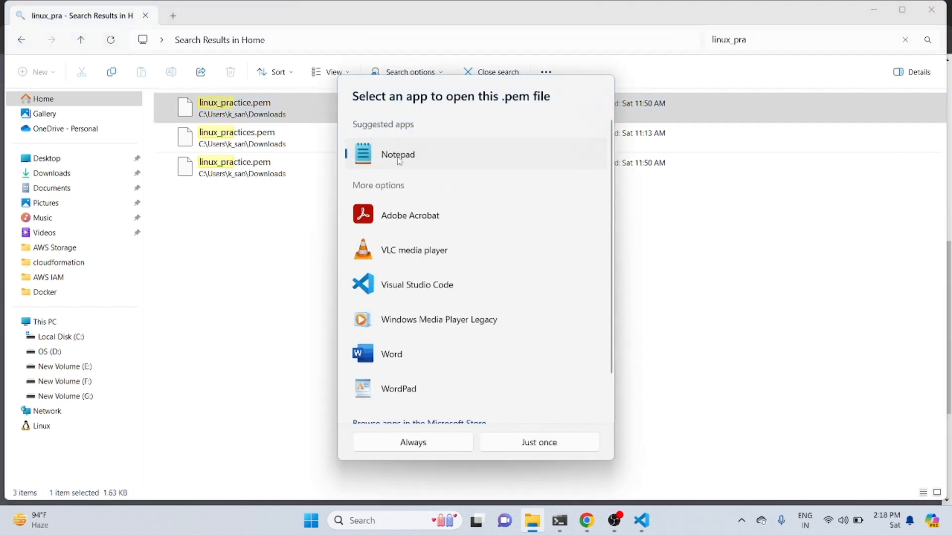
left_click(529, 443)
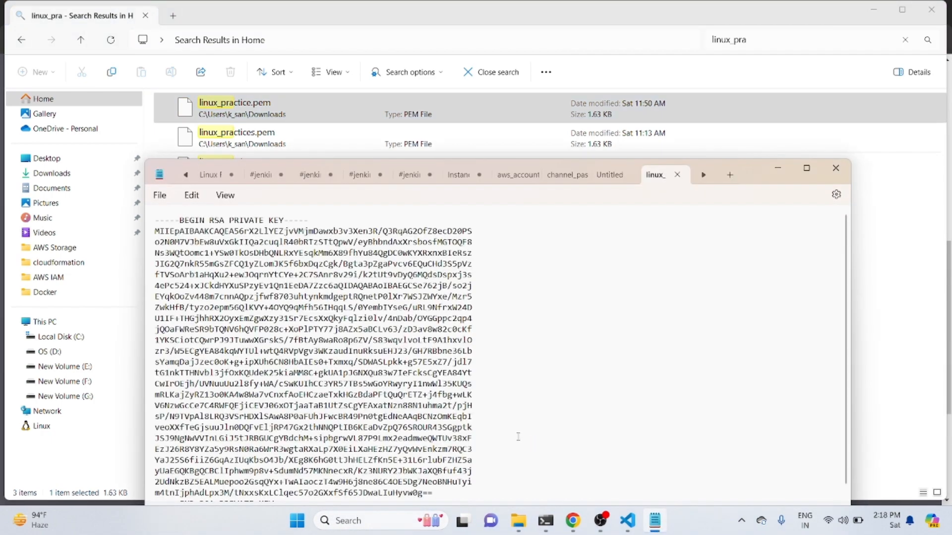
Copy the full private key from the PEM file into the Jenkins credential's key field and add the credential
key("ctrl+a")
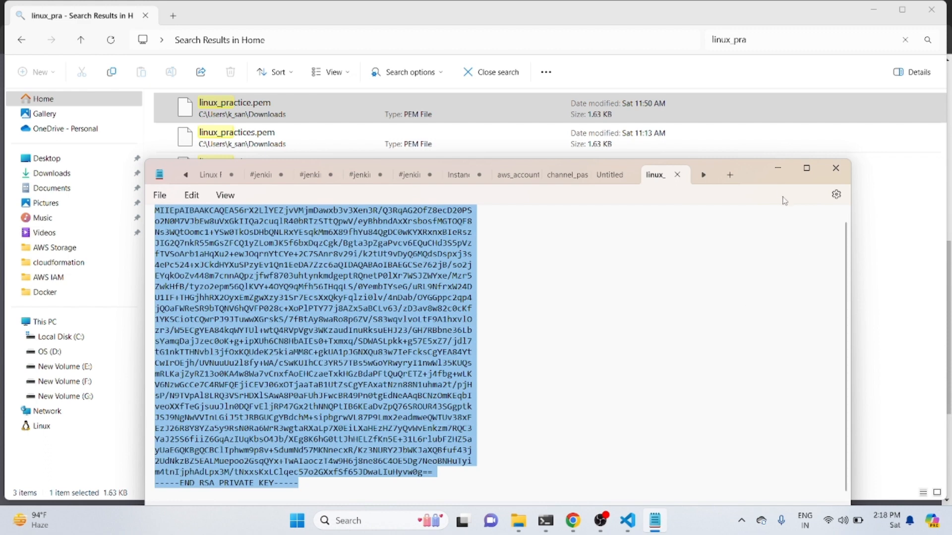
left_click(778, 169)
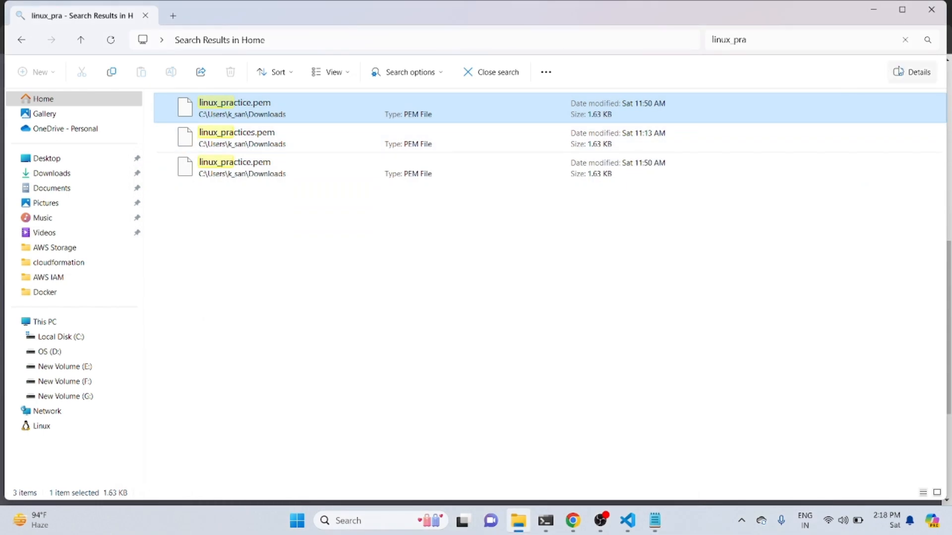
left_click(926, 15)
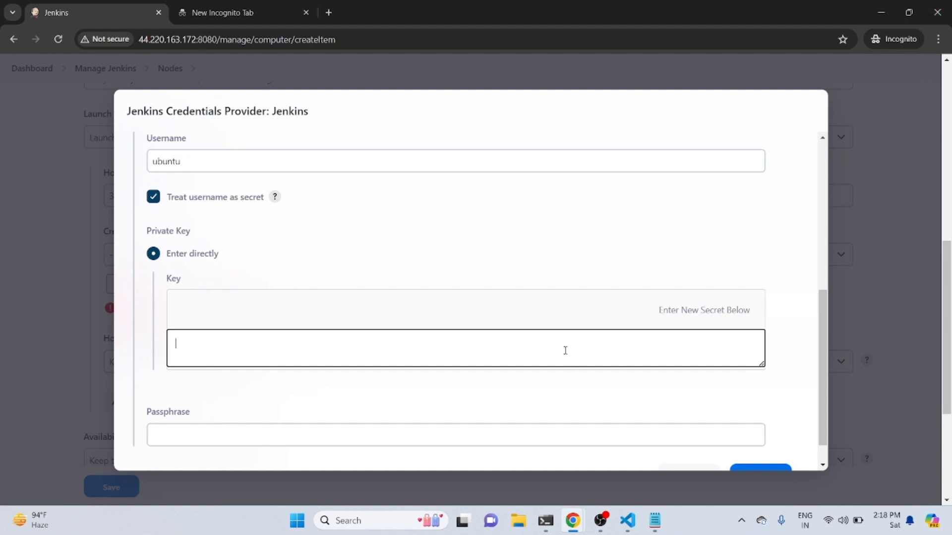
key("ctrl+v")
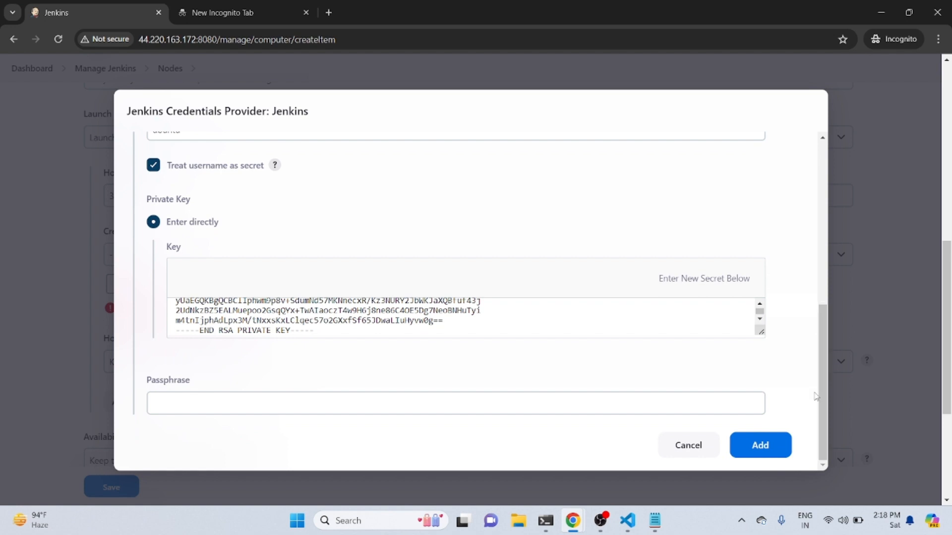
left_click(765, 448)
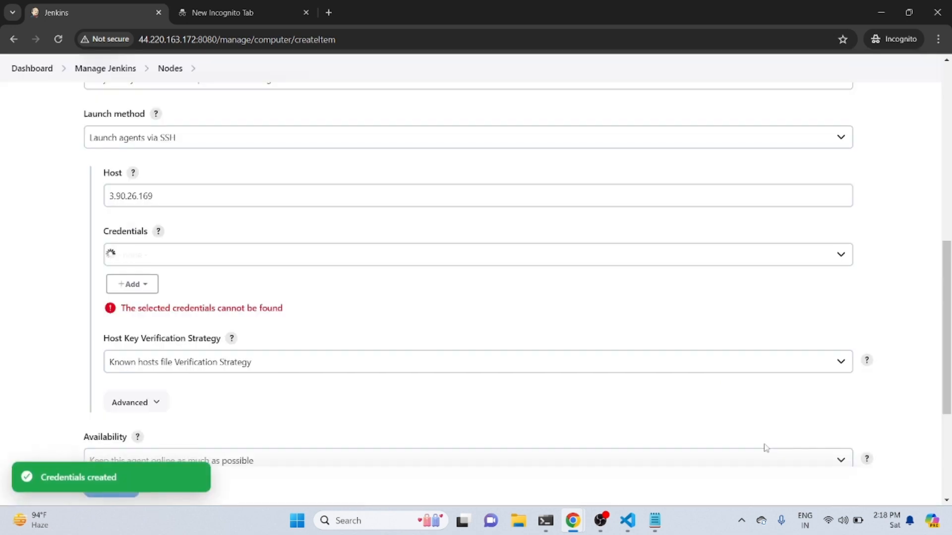
Select demo_jenkins_node as the node's SSH credentials and set its host key verification to Non verifying Verification Strategy
left_click(775, 258)
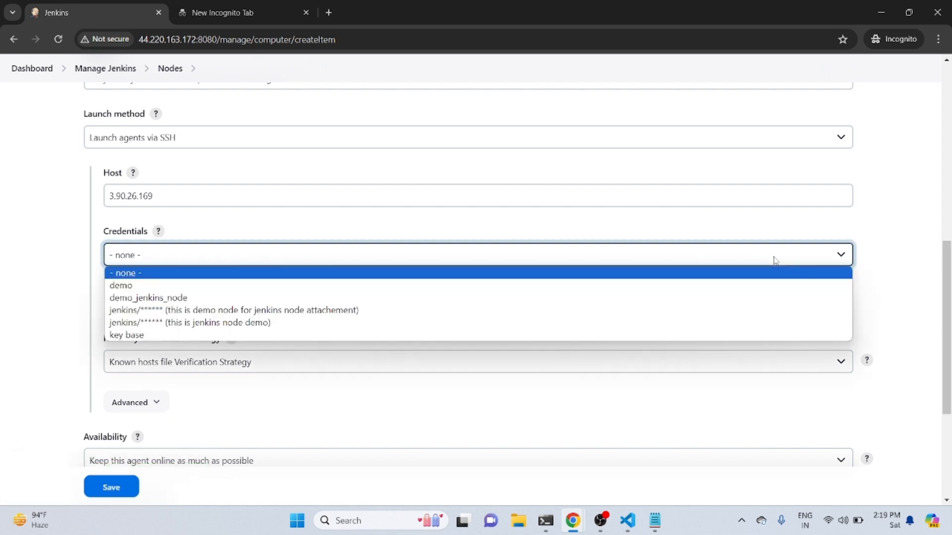
left_click(611, 299)
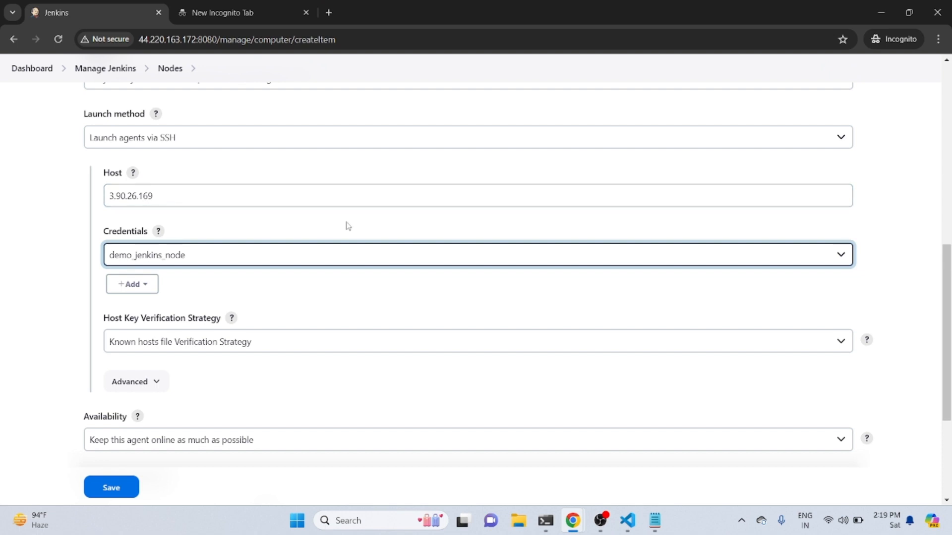
scroll(945, 262, "down", 2)
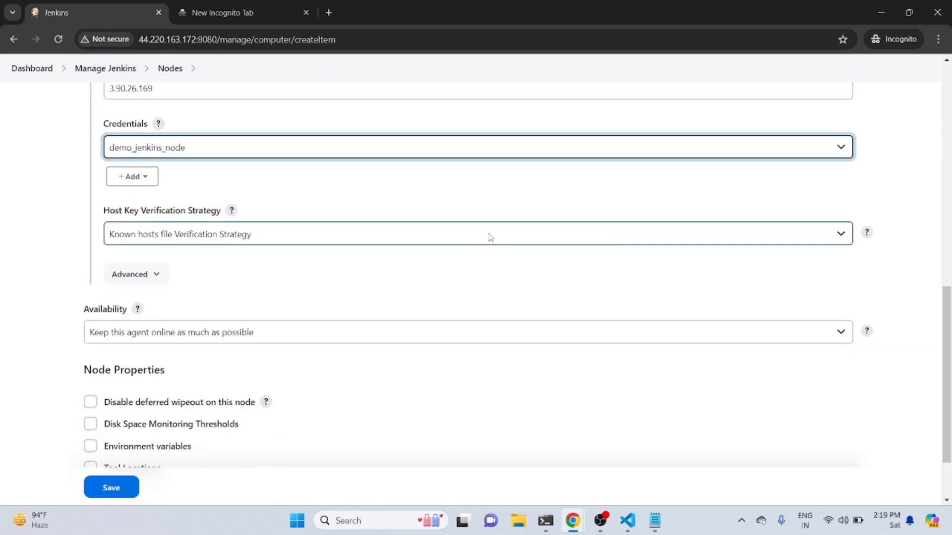
left_click(492, 237)
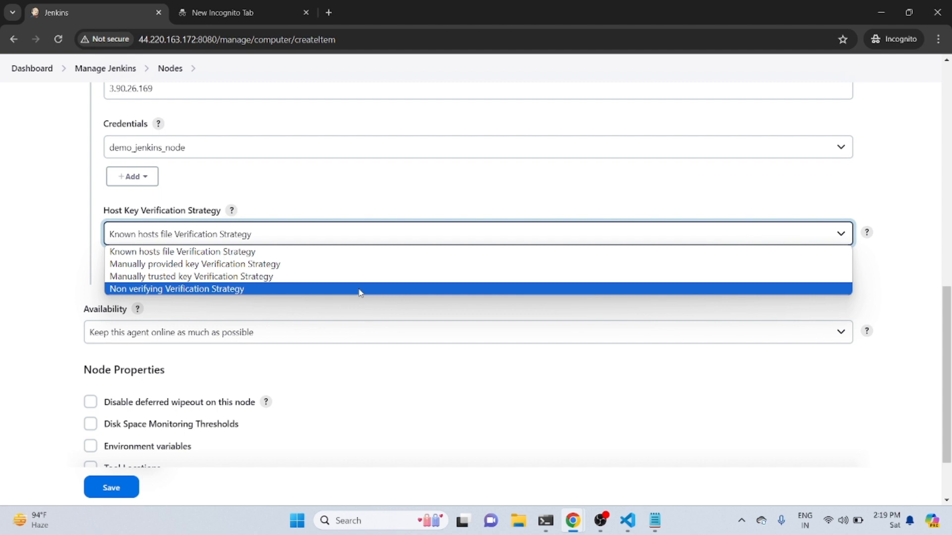
left_click(360, 290)
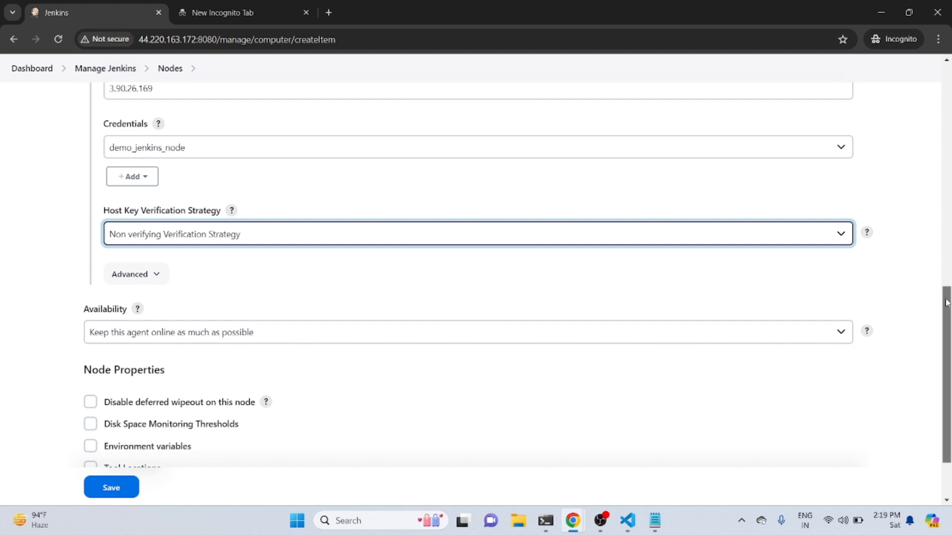
Save the new node's configuration and open the jenkins_node agent's status page
scroll(947, 303, "down", 2)
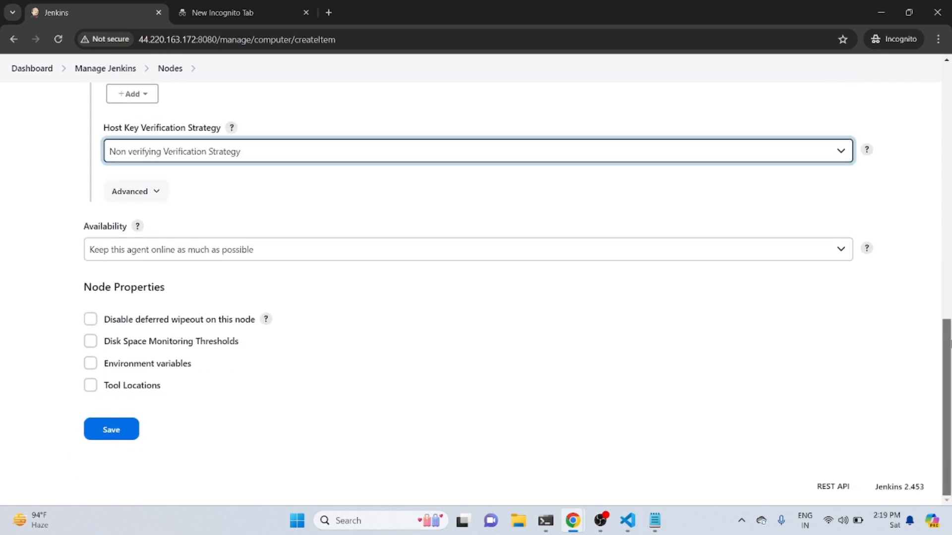
left_click(112, 431)
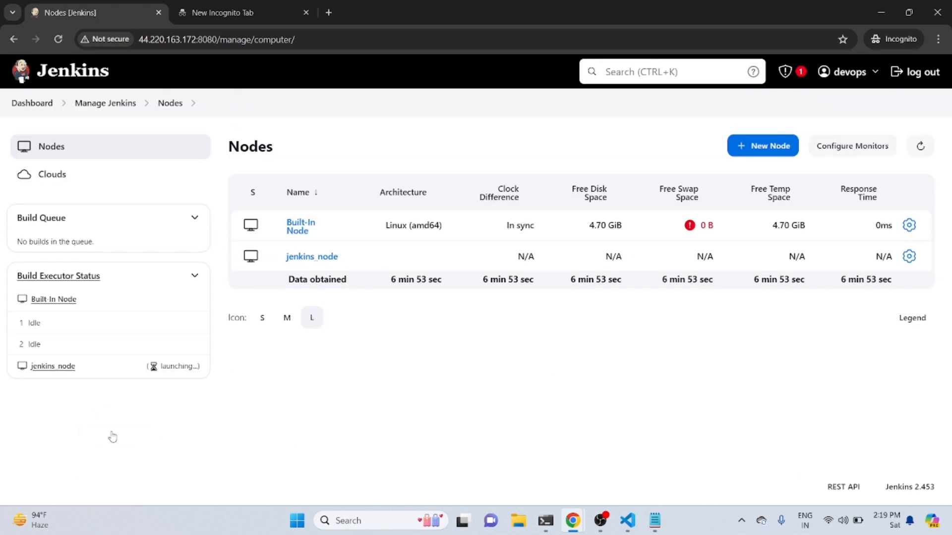
left_click(308, 257)
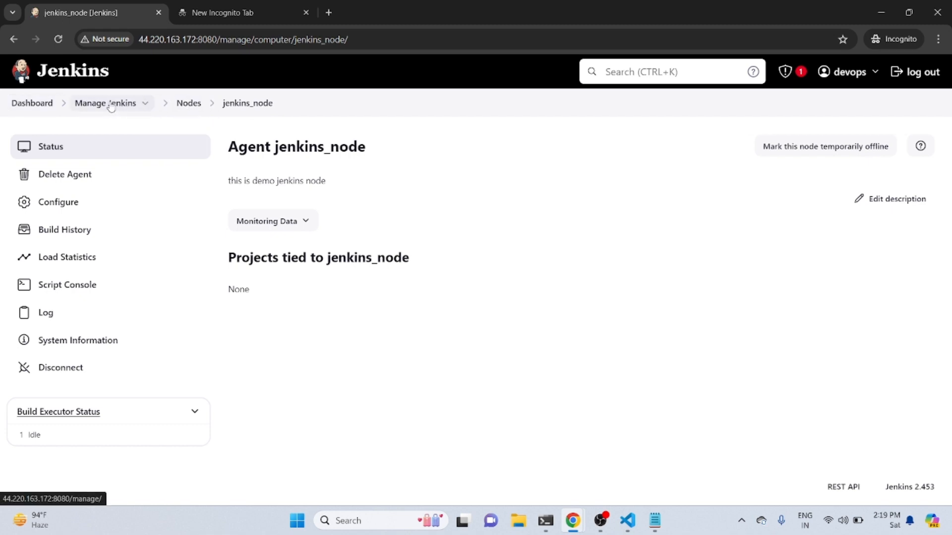
Create a new Freestyle project named demo_node from the Jenkins dashboard
left_click(31, 104)
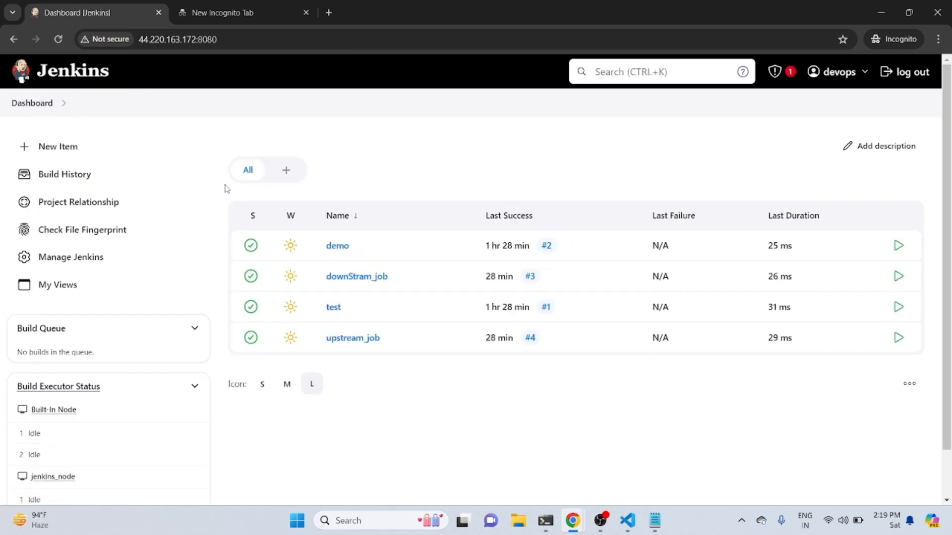
left_click(63, 148)
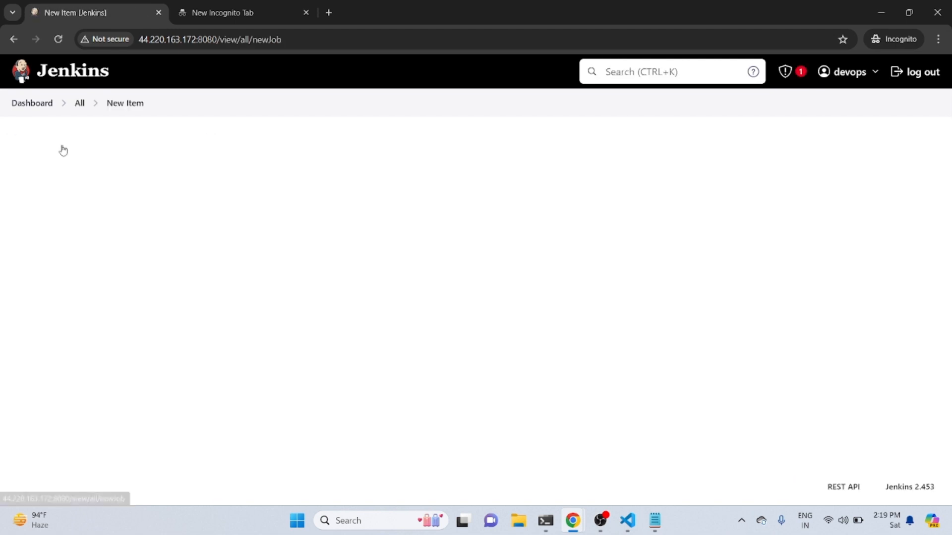
left_click(240, 198)
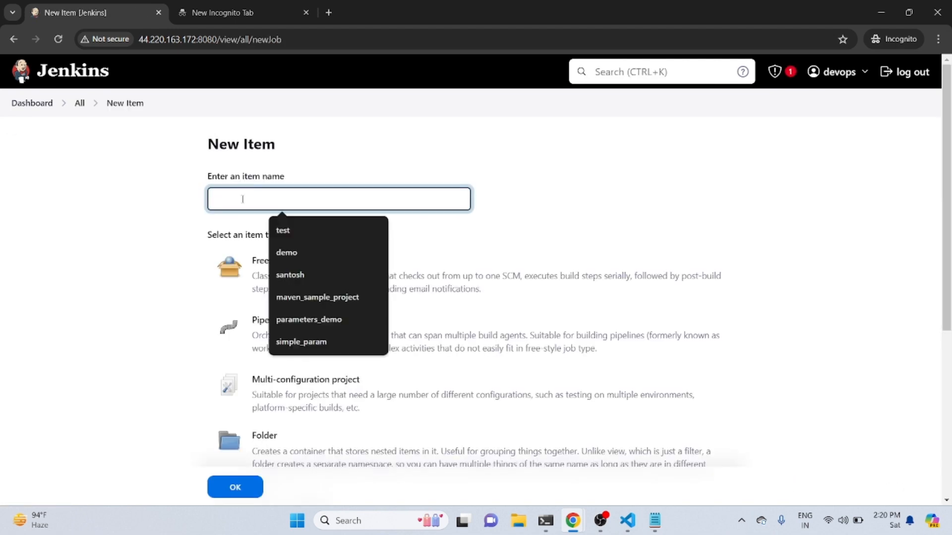
type("de")
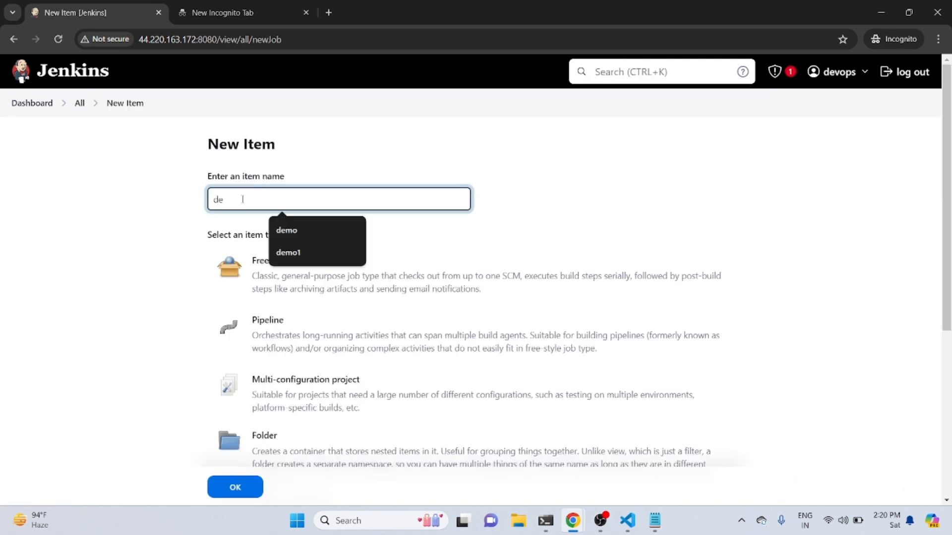
type("mo_")
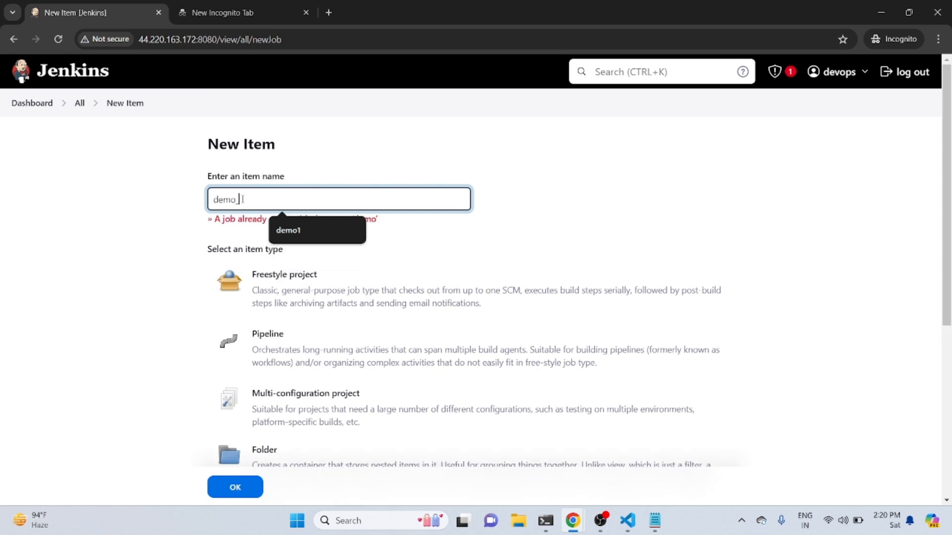
type("rlode")
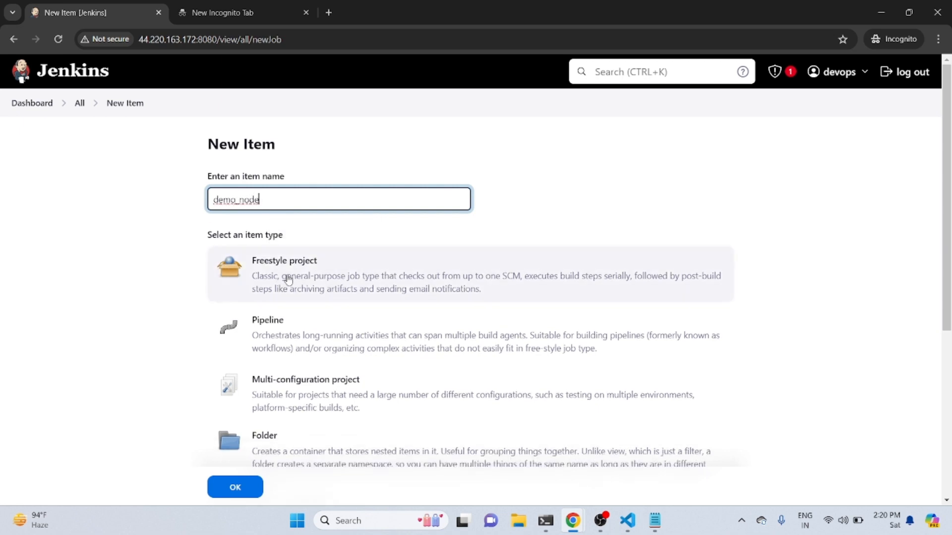
left_click(286, 276)
left_click(235, 487)
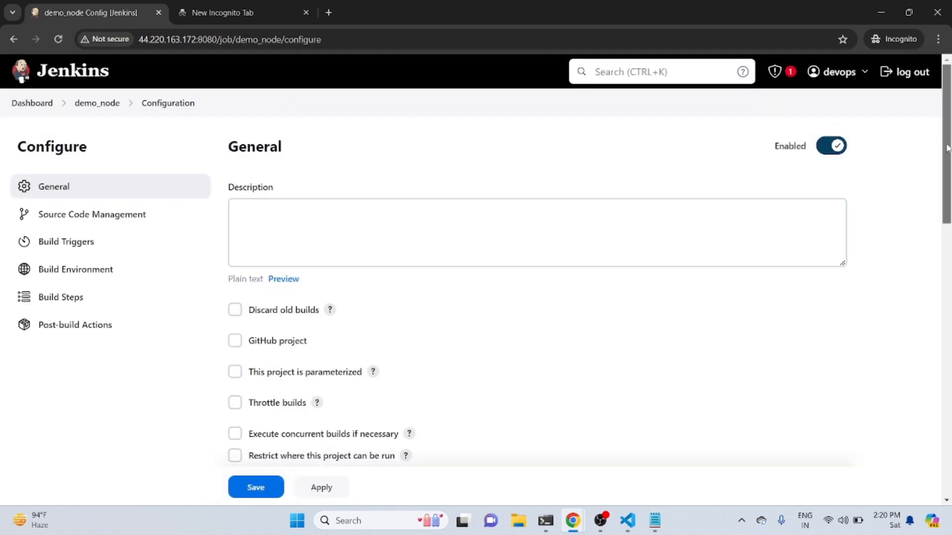
Restrict where the demo_node project can be run, using jenkins_node as the label expression
scroll(943, 257, "down", 5)
left_click_drag(950, 231, 945, 198)
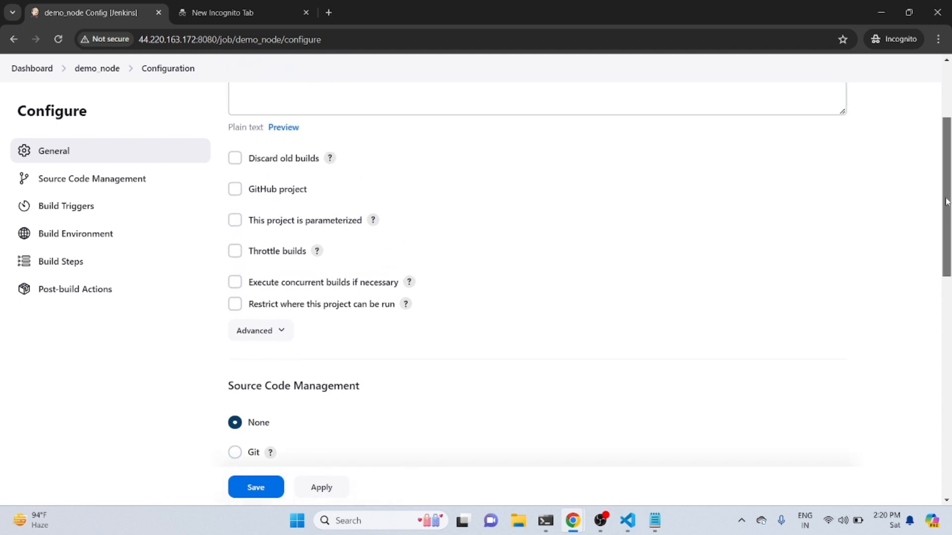
left_click(241, 307)
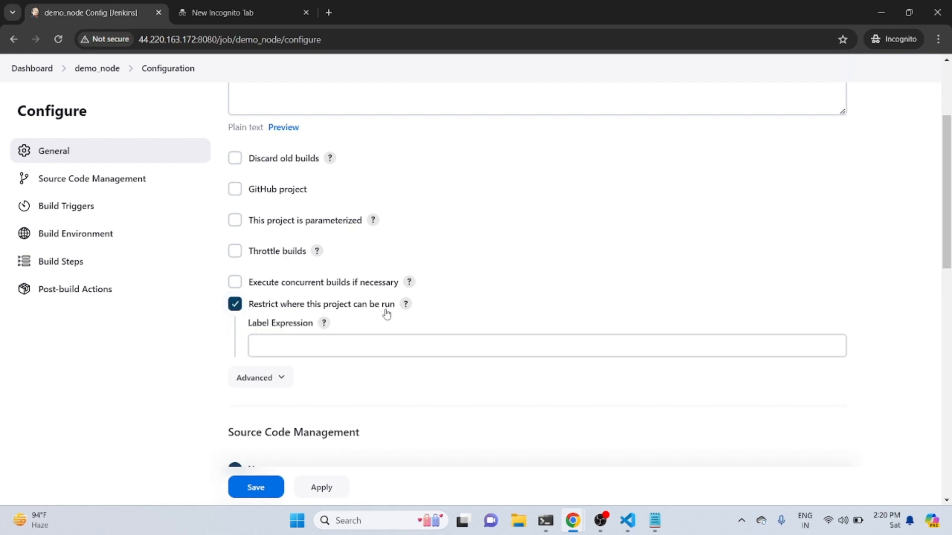
left_click(393, 347)
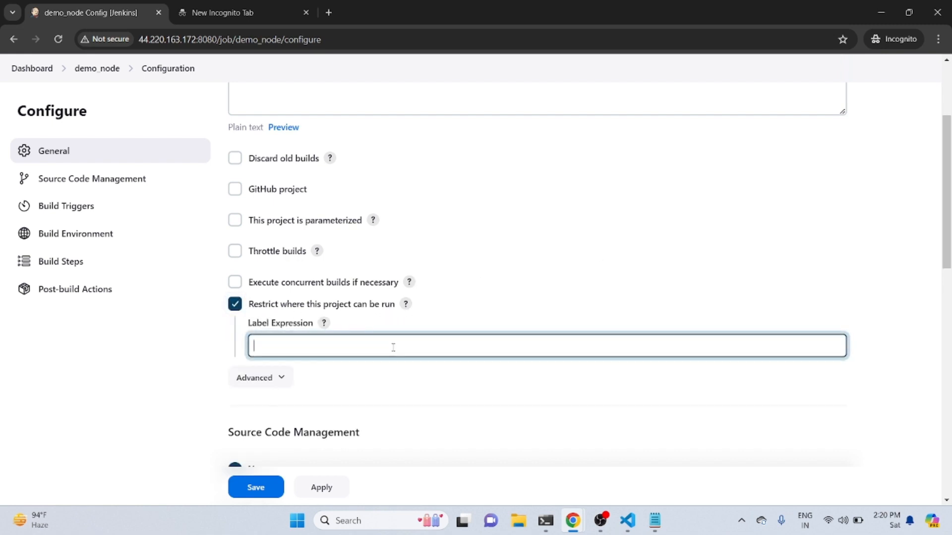
type("j")
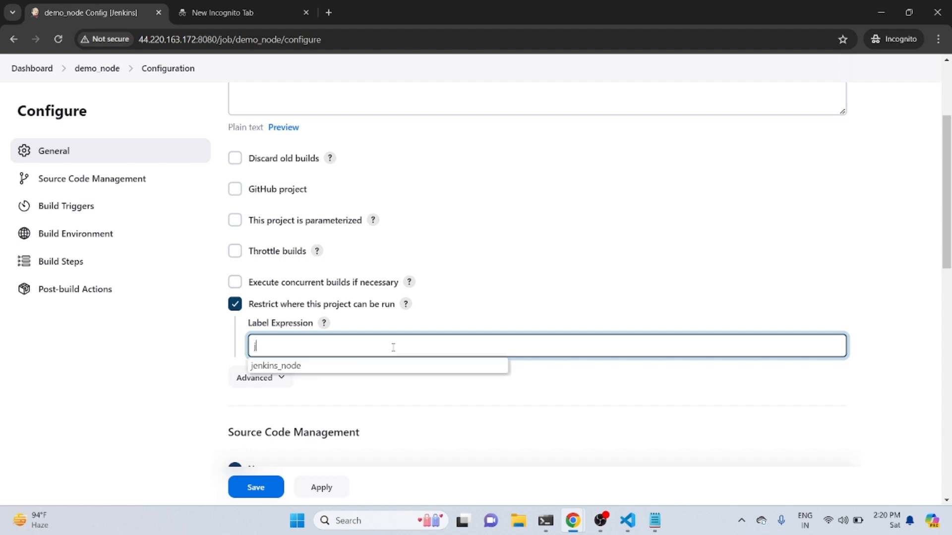
left_click(351, 366)
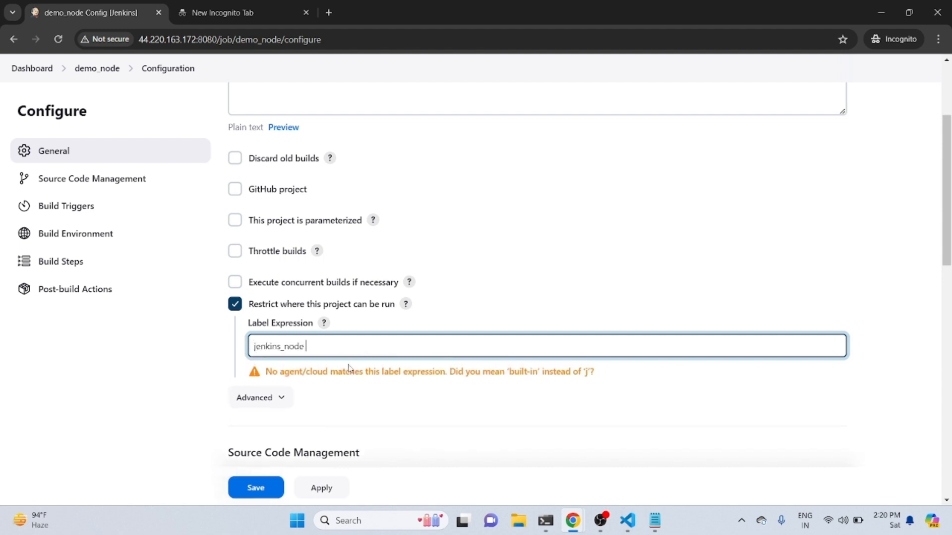
left_click(729, 416)
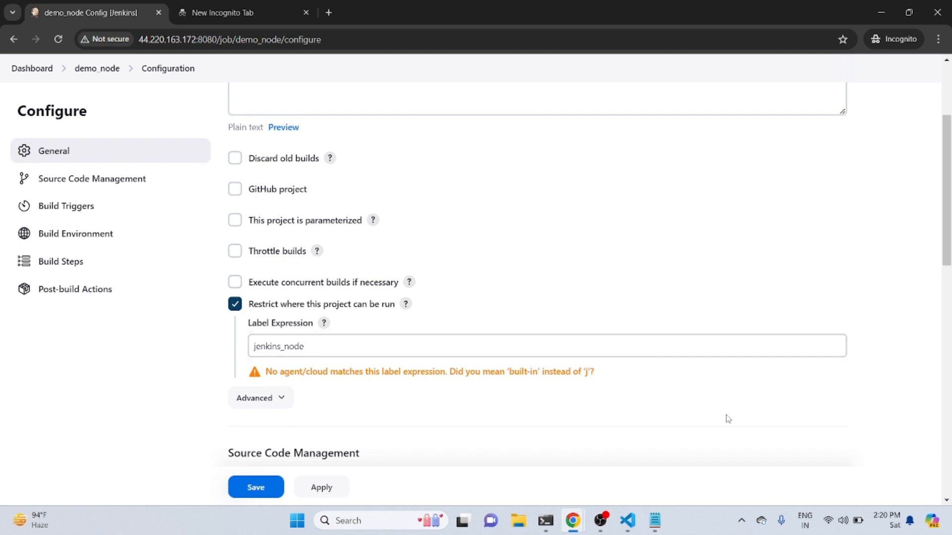
left_click(256, 347)
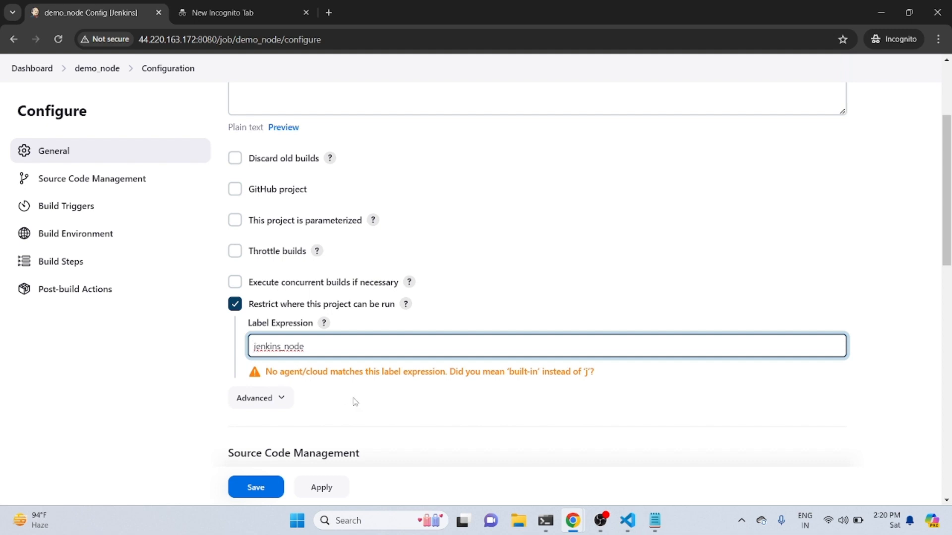
left_click(417, 411)
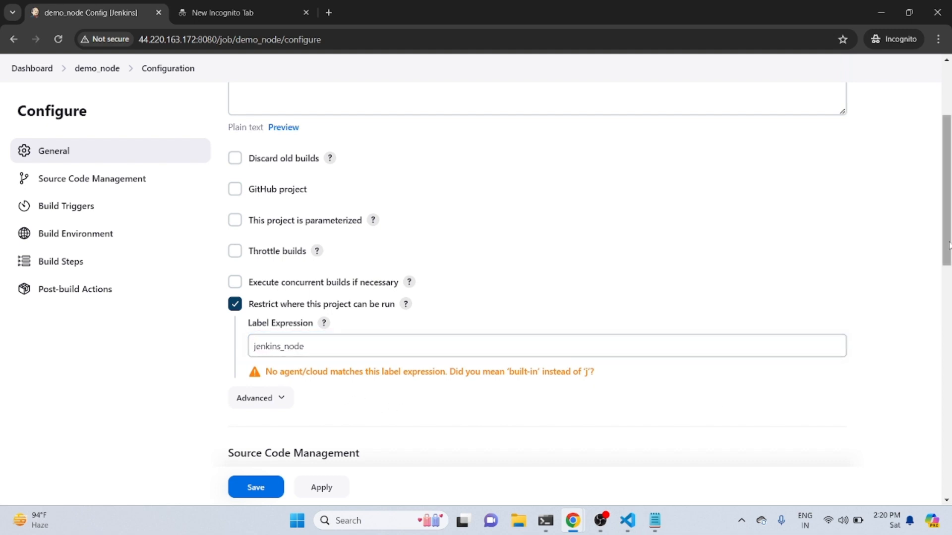
Add an Execute shell build step with the command echo "this is node demo" and save the project configuration
left_click_drag(948, 243, 949, 475)
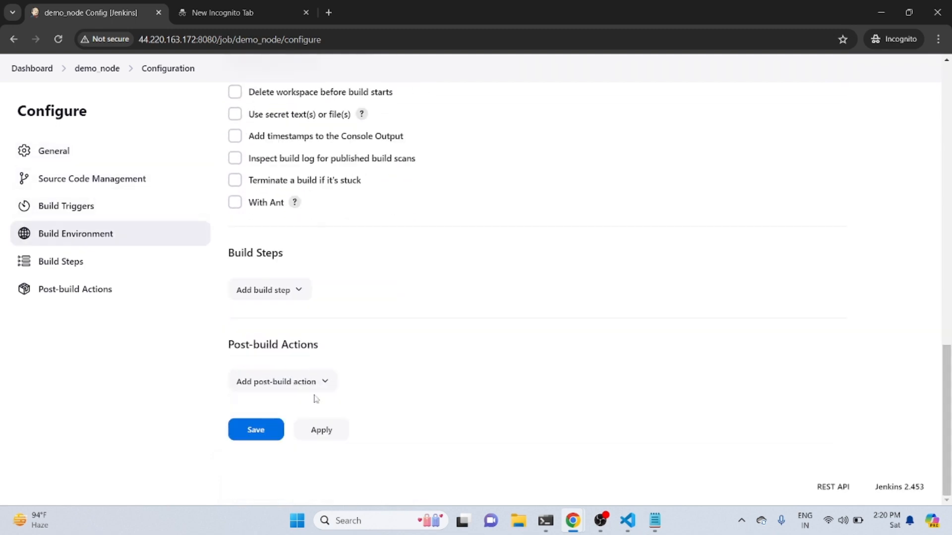
left_click(296, 289)
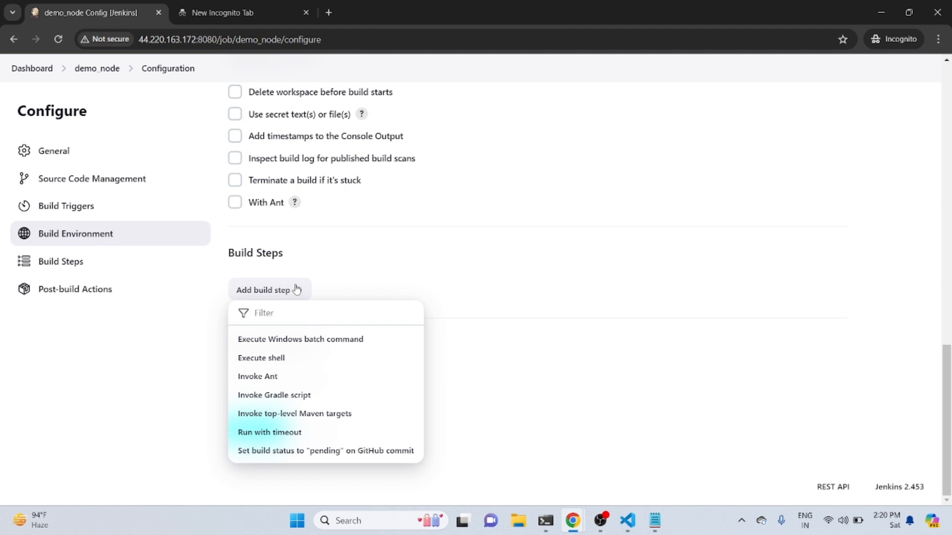
left_click(265, 355)
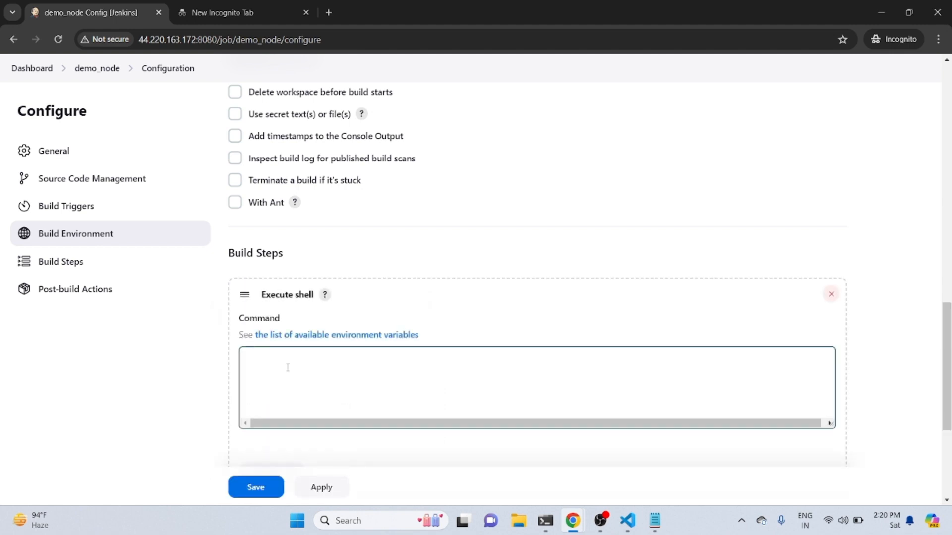
left_click(287, 366)
type("echo ")
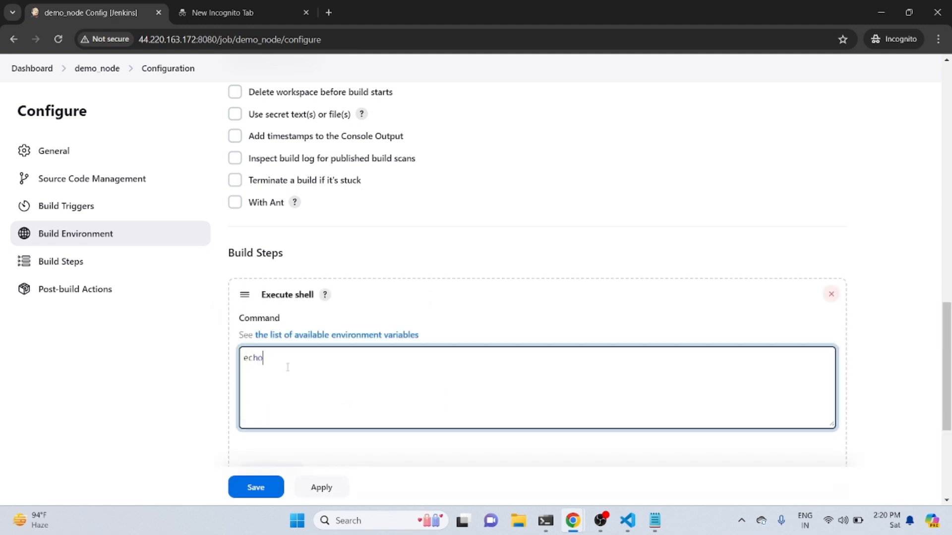
type("\"this is node demo\"")
left_click(252, 489)
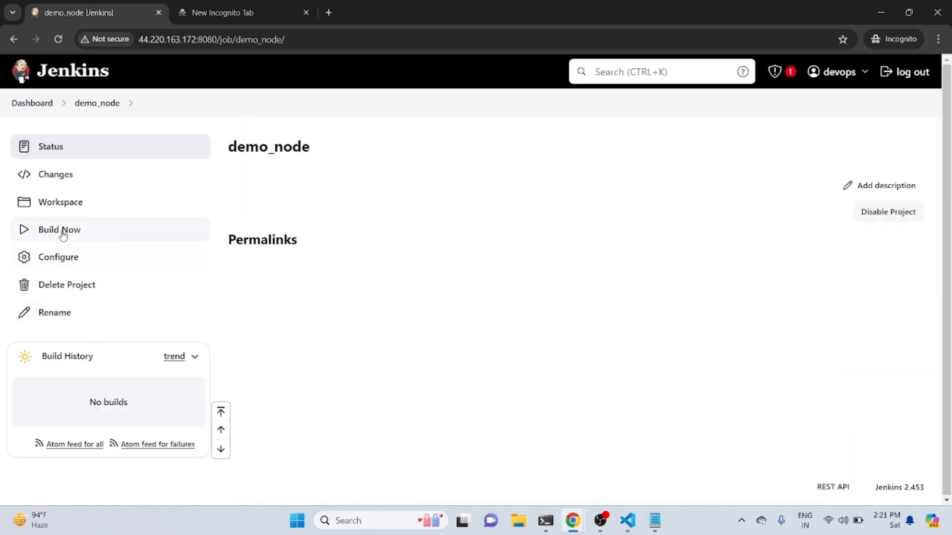
Build the demo_node project, examine build #1's console output, and return to the dashboard
left_click(61, 232)
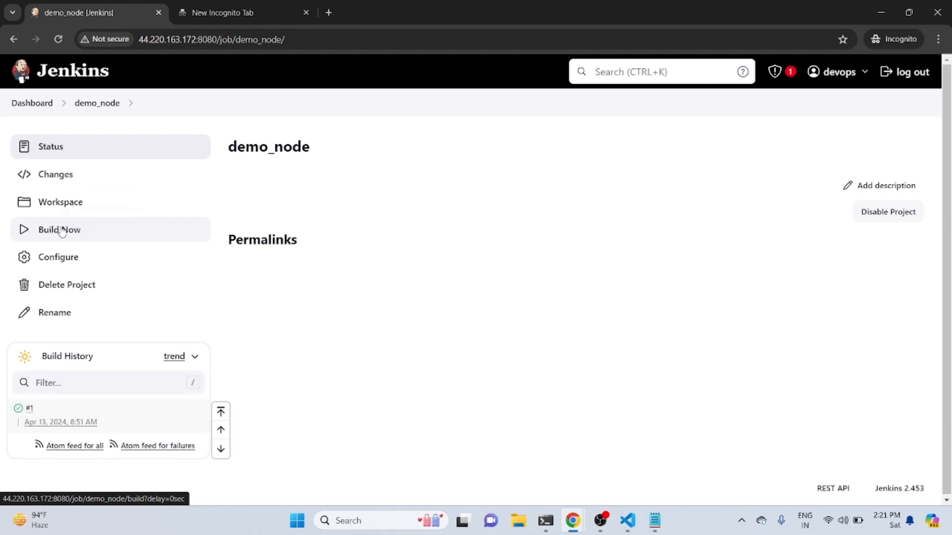
left_click(30, 410)
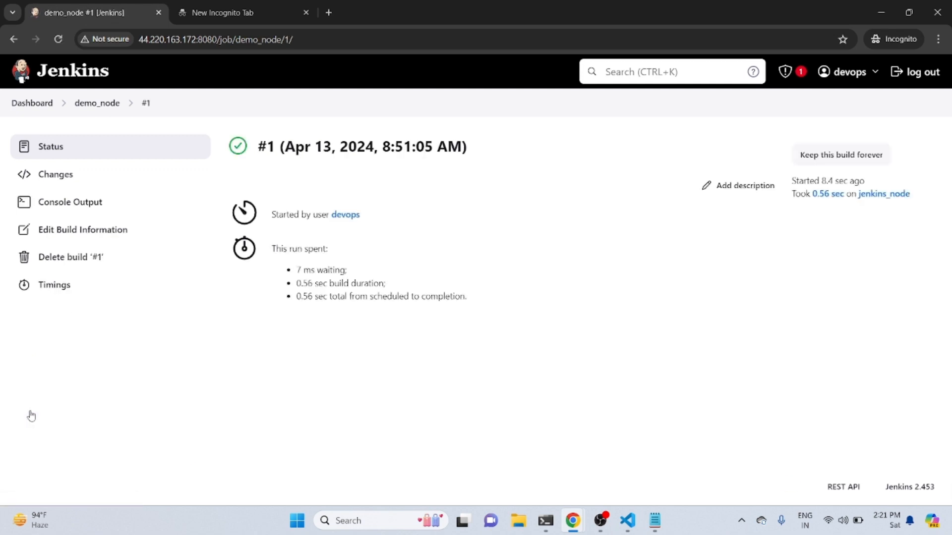
left_click(66, 202)
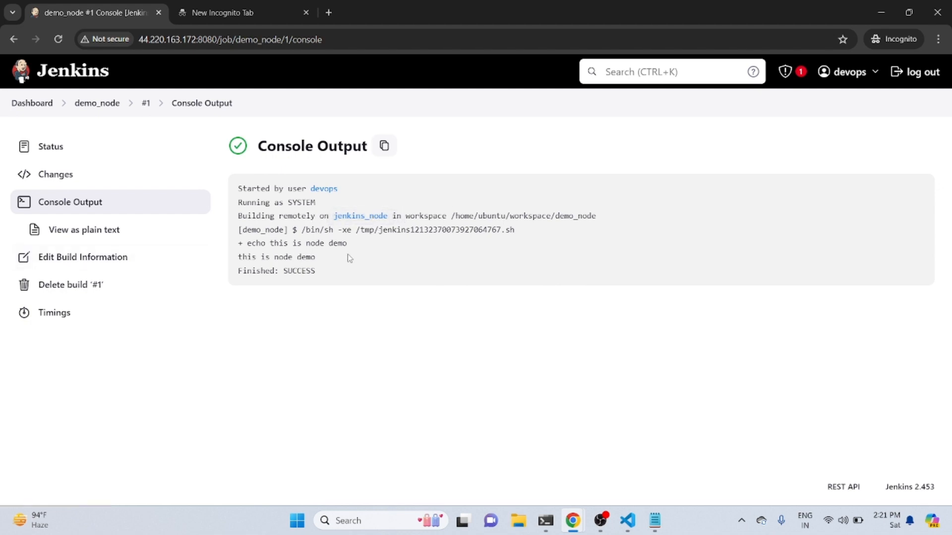
left_click_drag(335, 259, 239, 257)
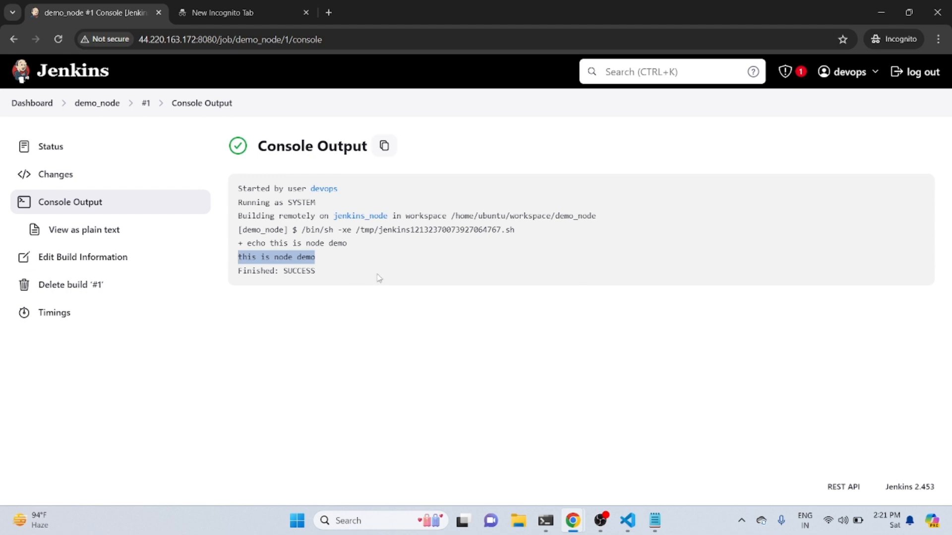
left_click(35, 105)
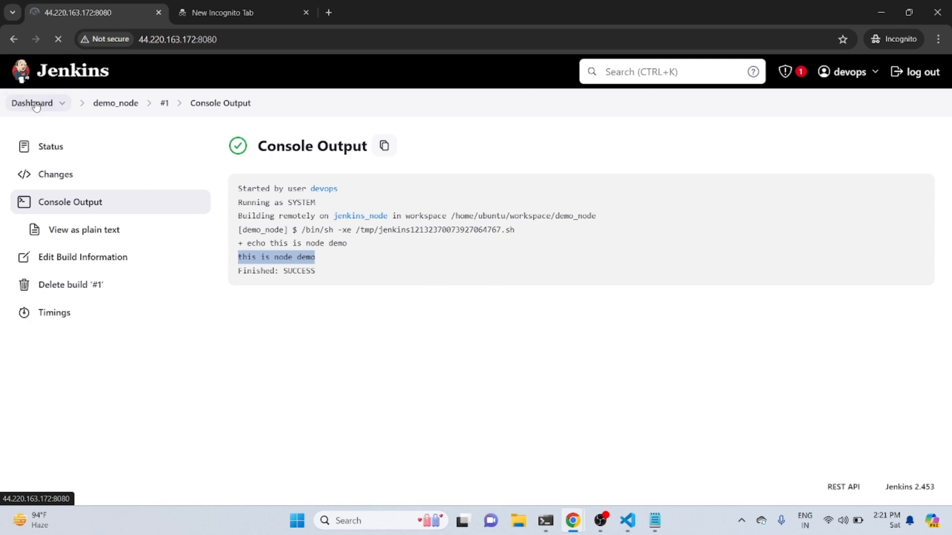